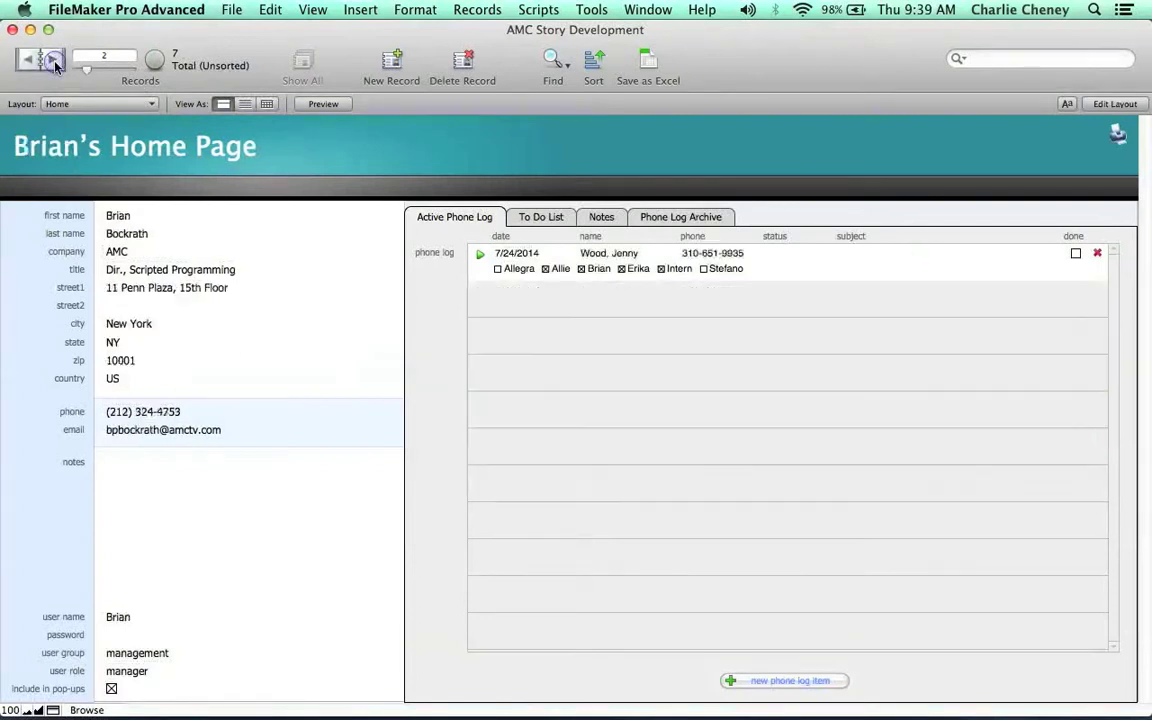
Step back and forth through the staff home page records, finishing on record 5 of 7.
click(55, 65)
click(55, 65)
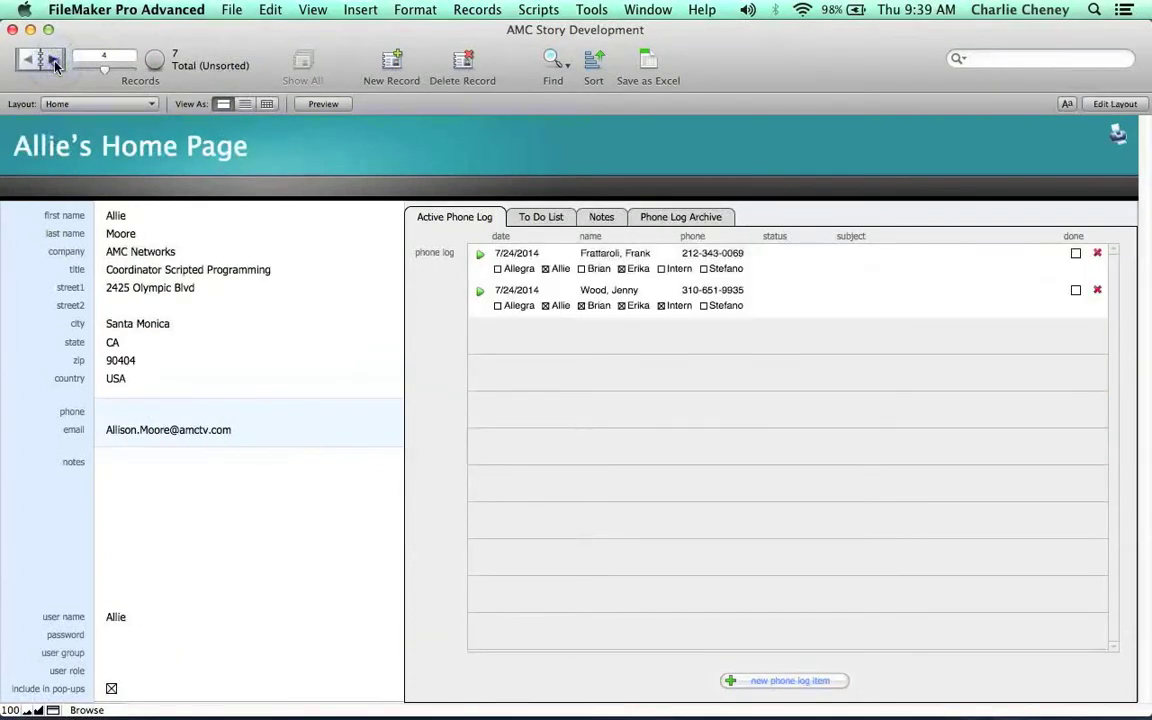
click(55, 65)
click(55, 65)
click(22, 65)
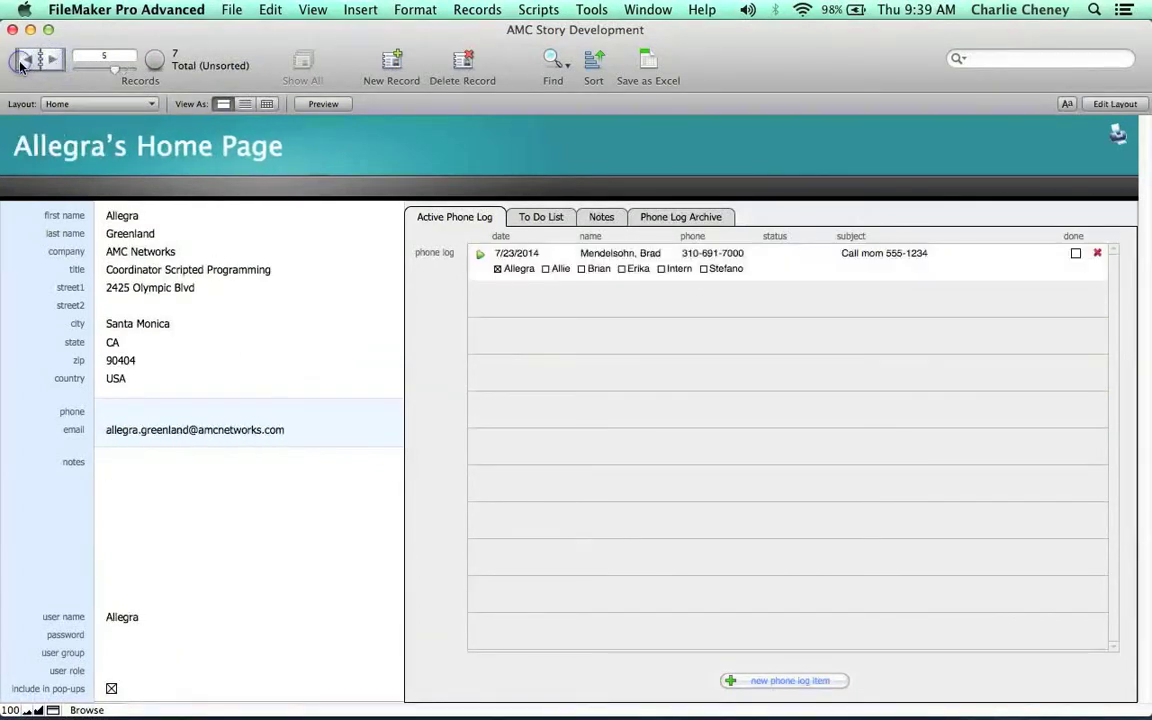
click(44, 64)
click(45, 65)
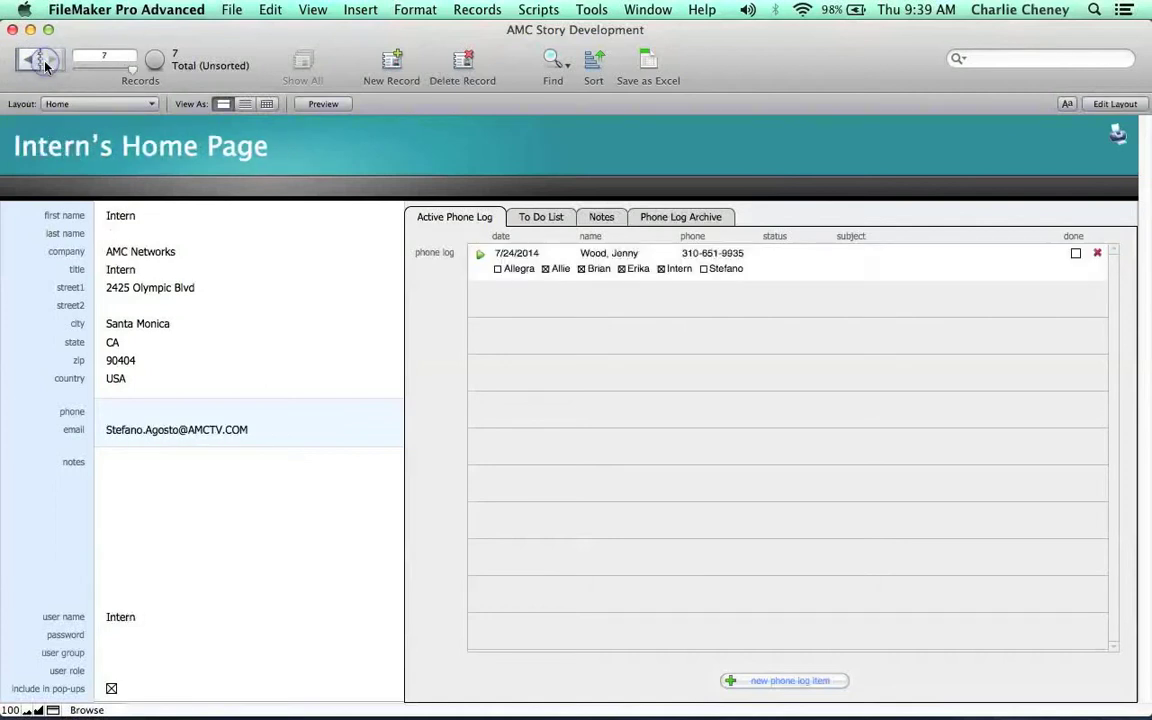
click(30, 65)
click(30, 65)
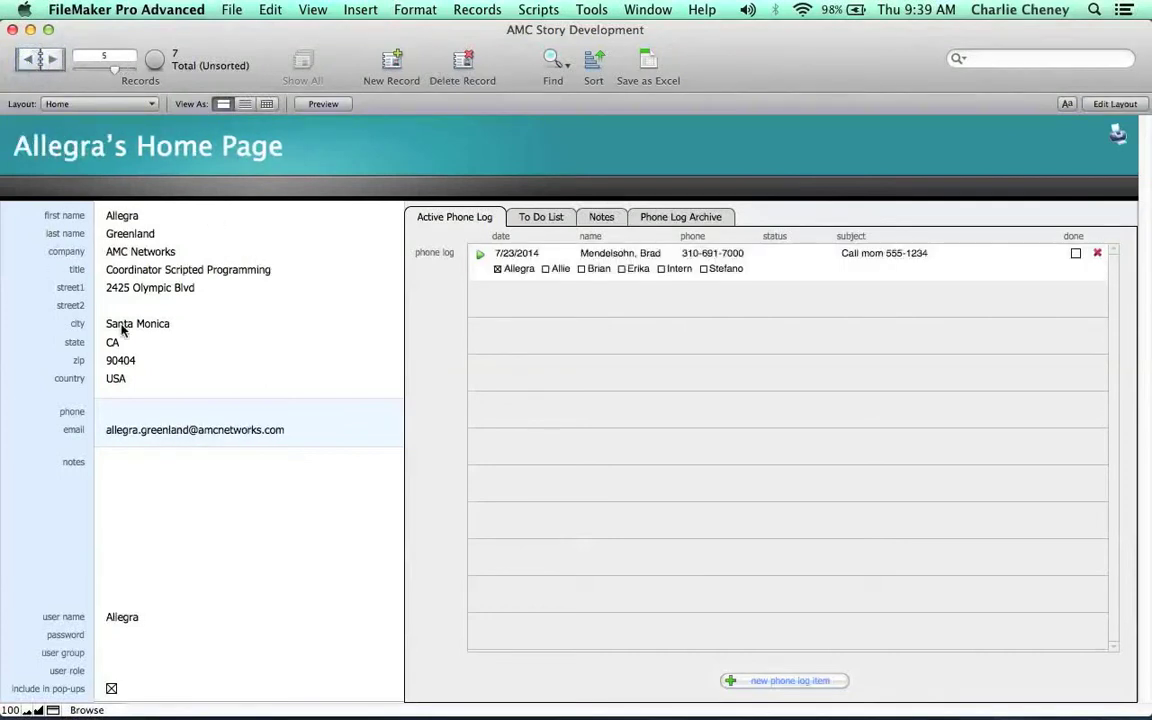
Create a new staff record and enter the new staff member's first and last names.
click(391, 63)
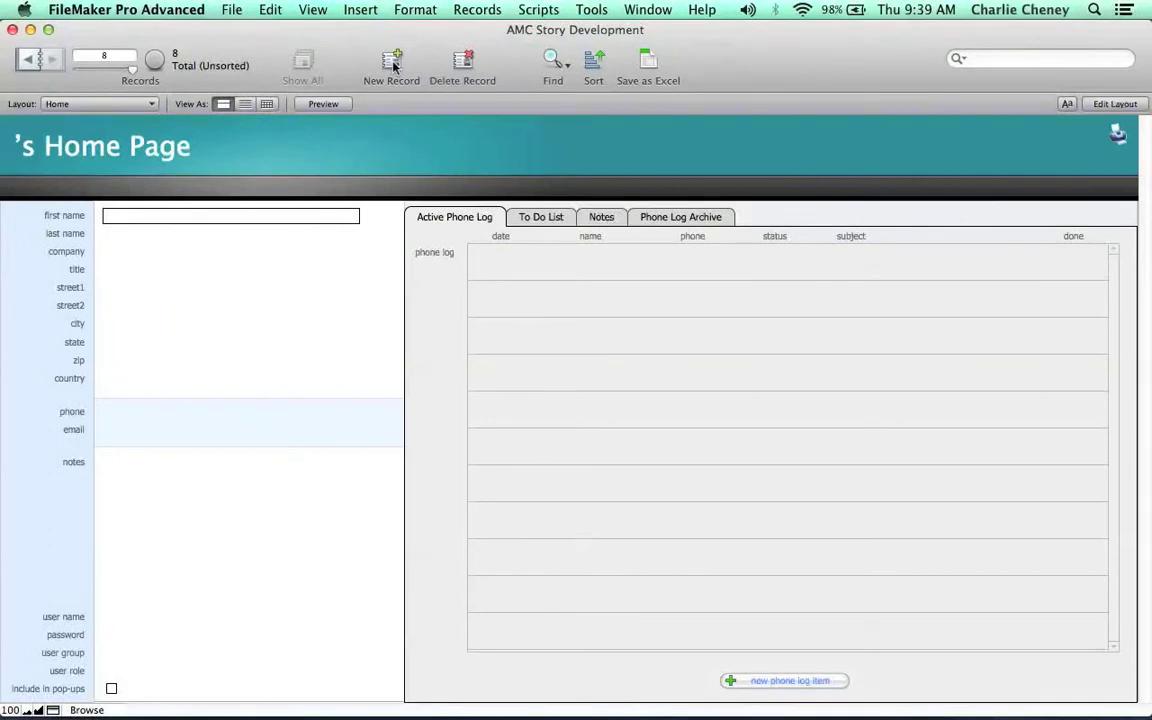
key(Tab)
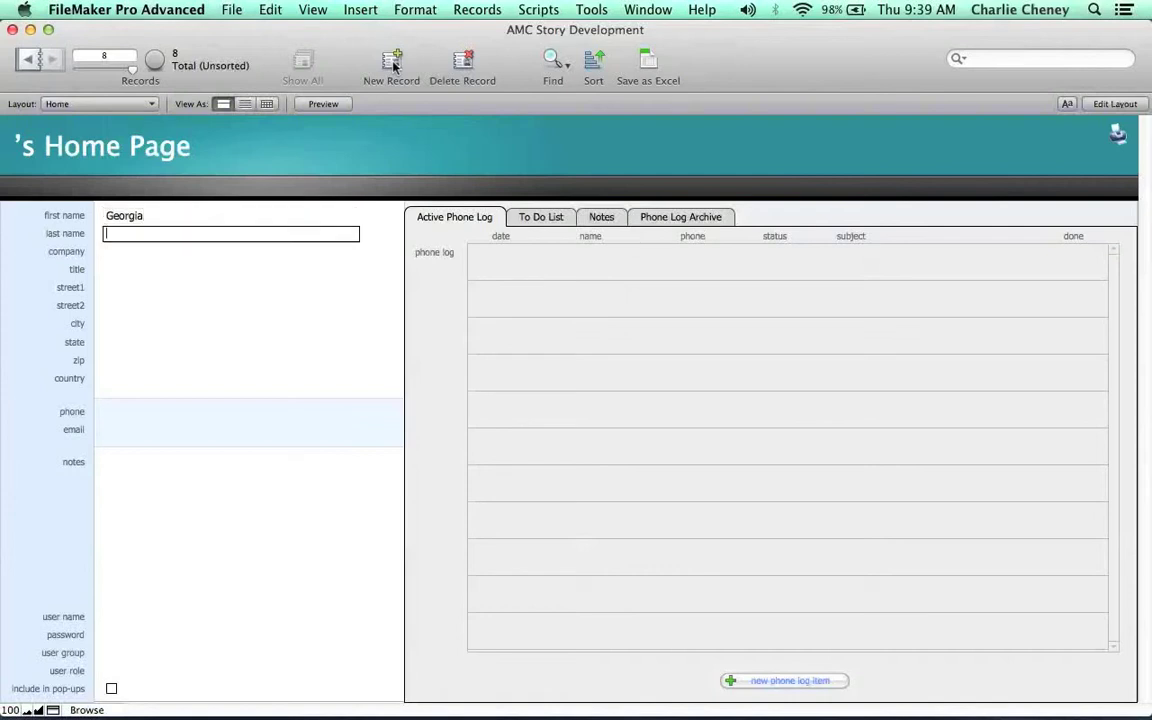
click(38, 406)
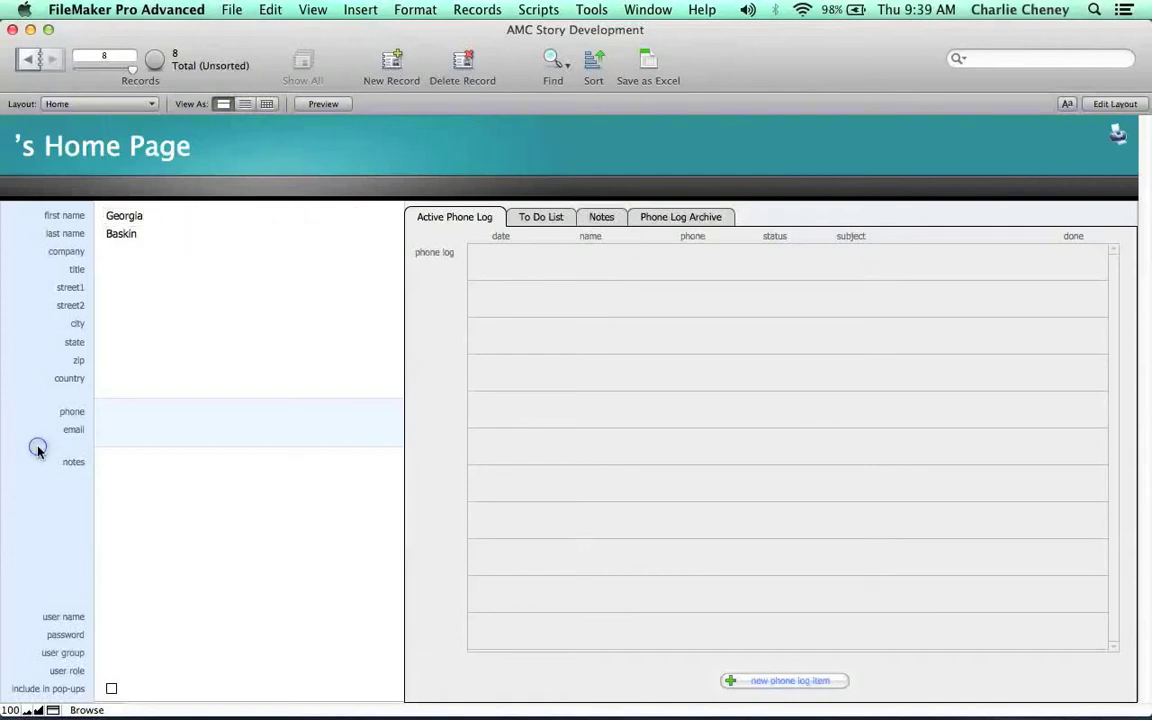
Fill in the new staff member's user name and leave the password field empty.
click(130, 620)
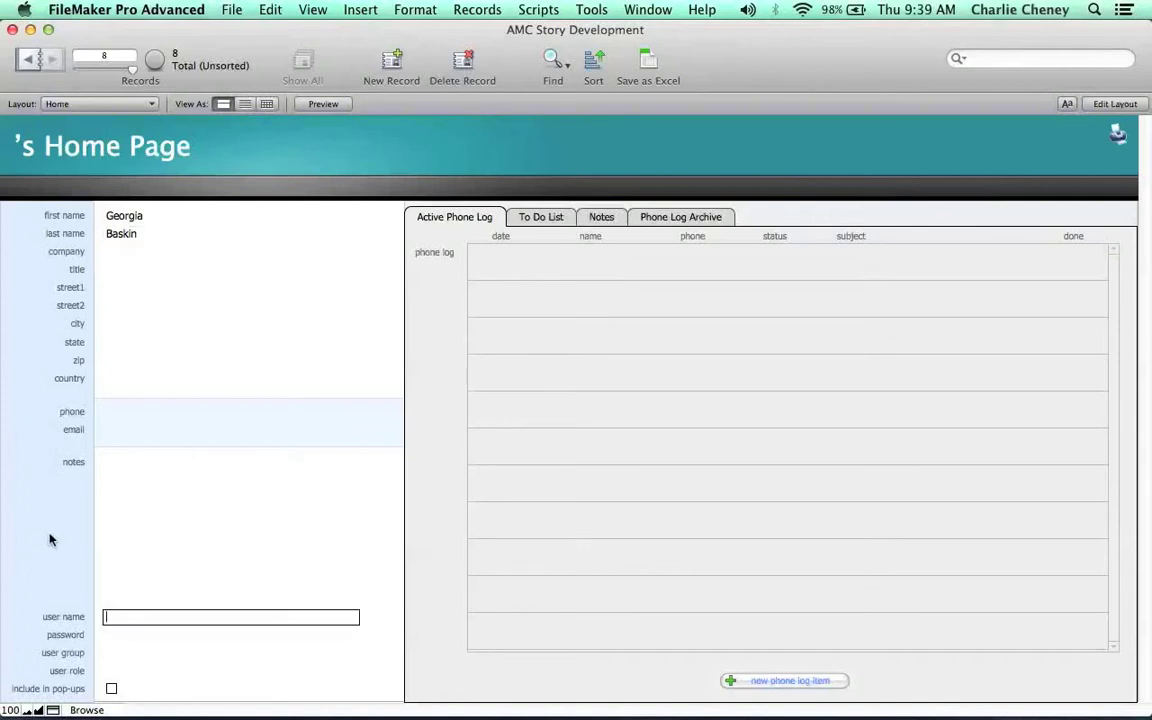
text(Georgia)
click(50, 540)
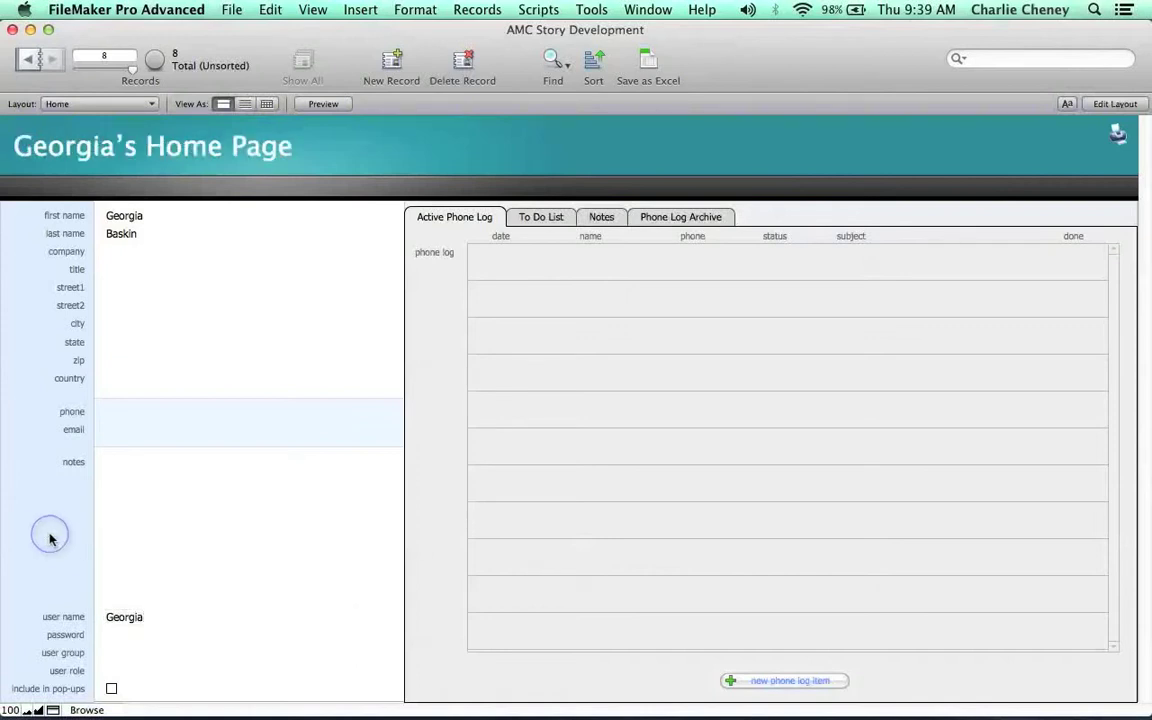
click(110, 636)
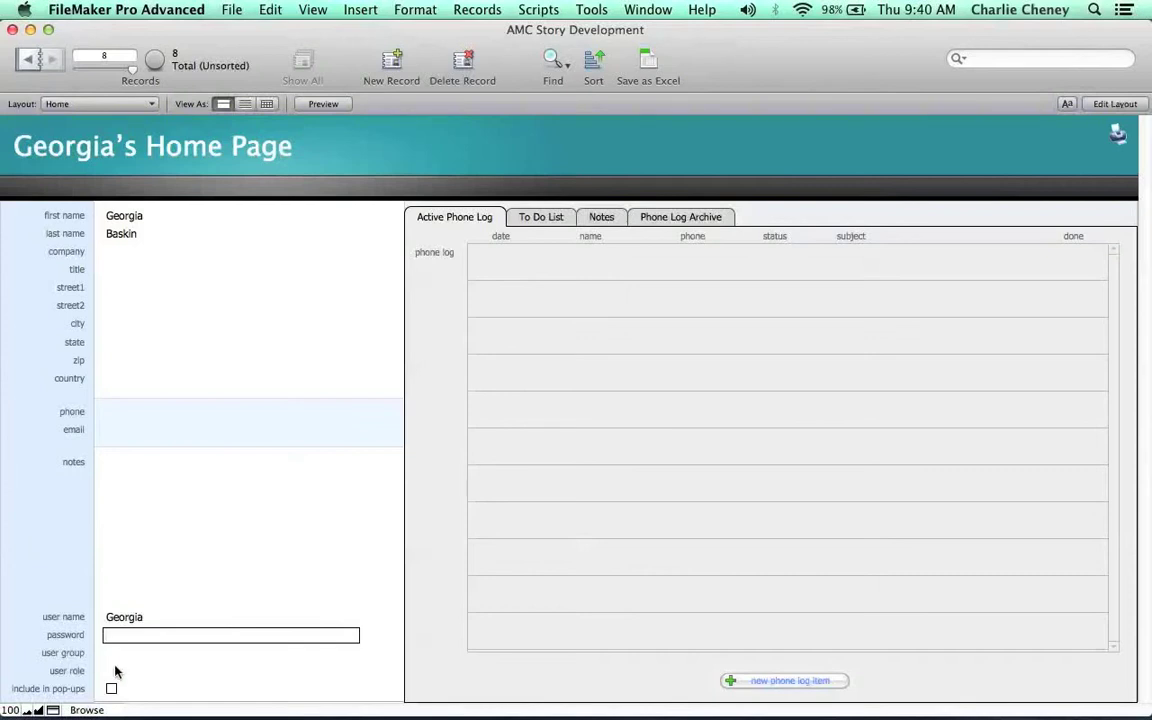
click(66, 580)
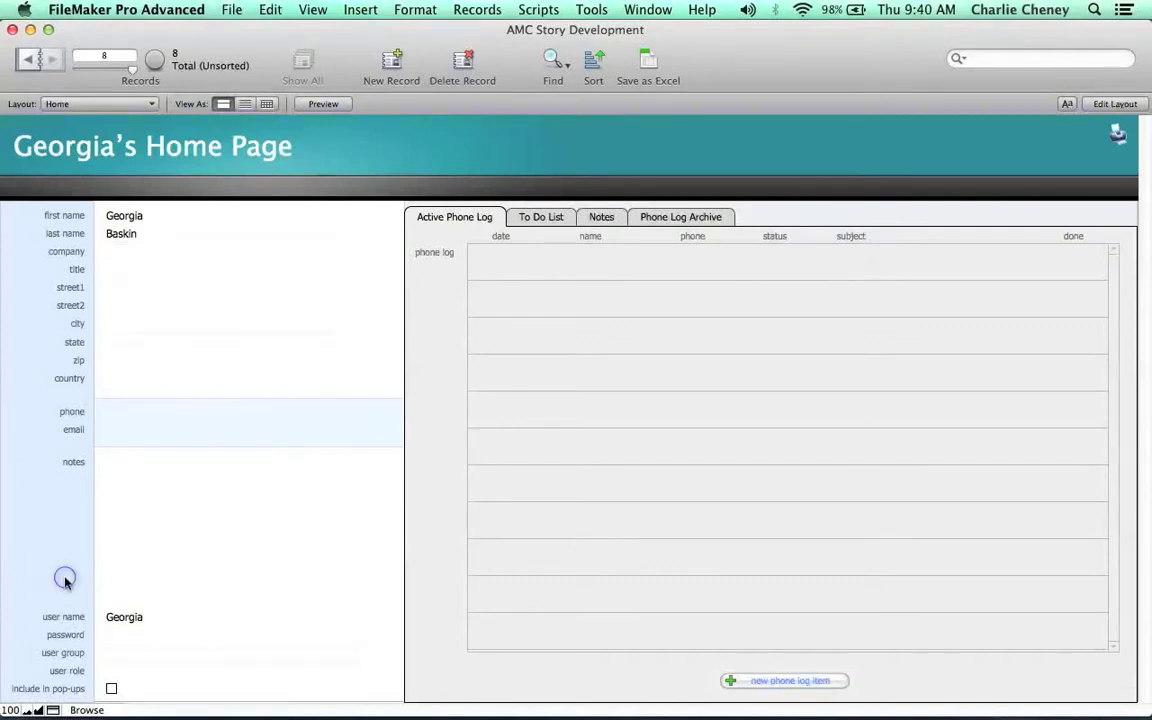
Check the new record's first and last name fields without editing them.
click(152, 215)
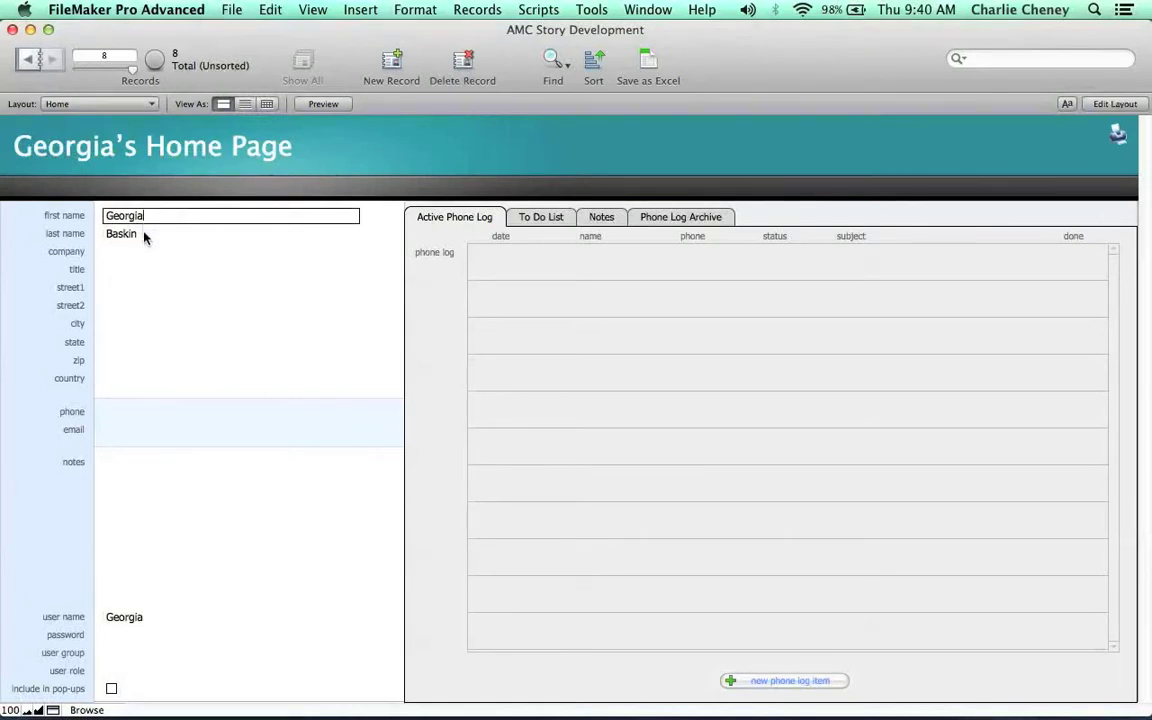
click(145, 234)
click(24, 308)
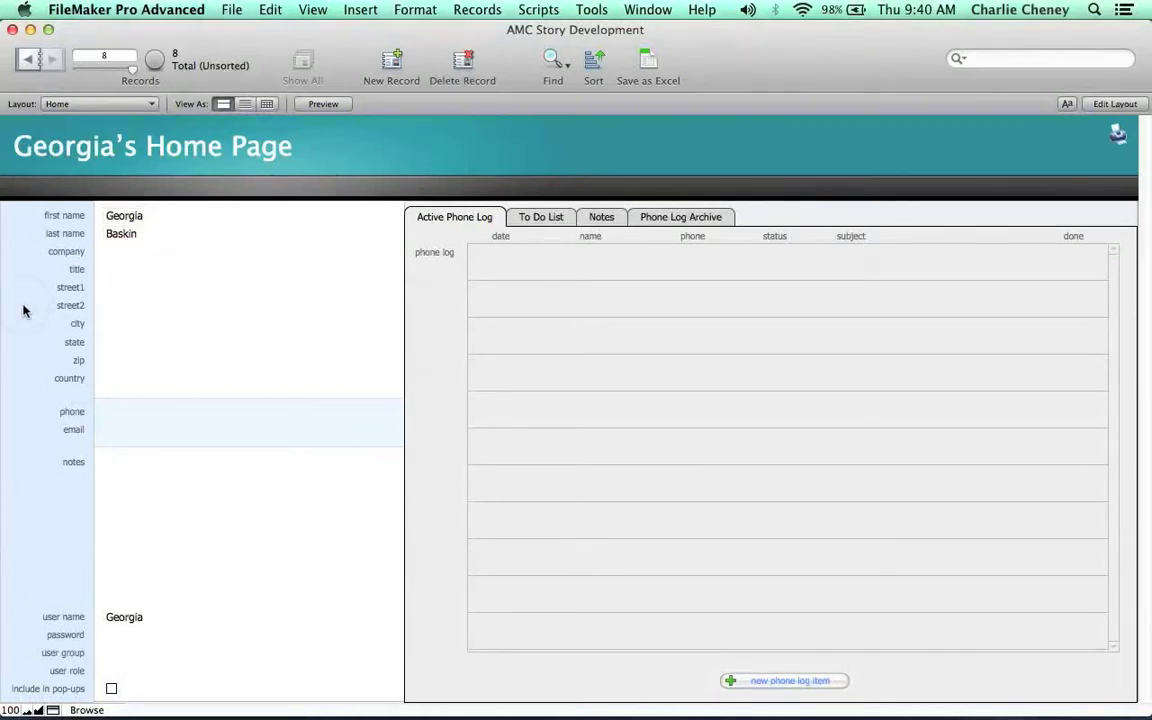
Replace the custom user name in Preferences with the new staff member's name and confirm.
click(230, 9)
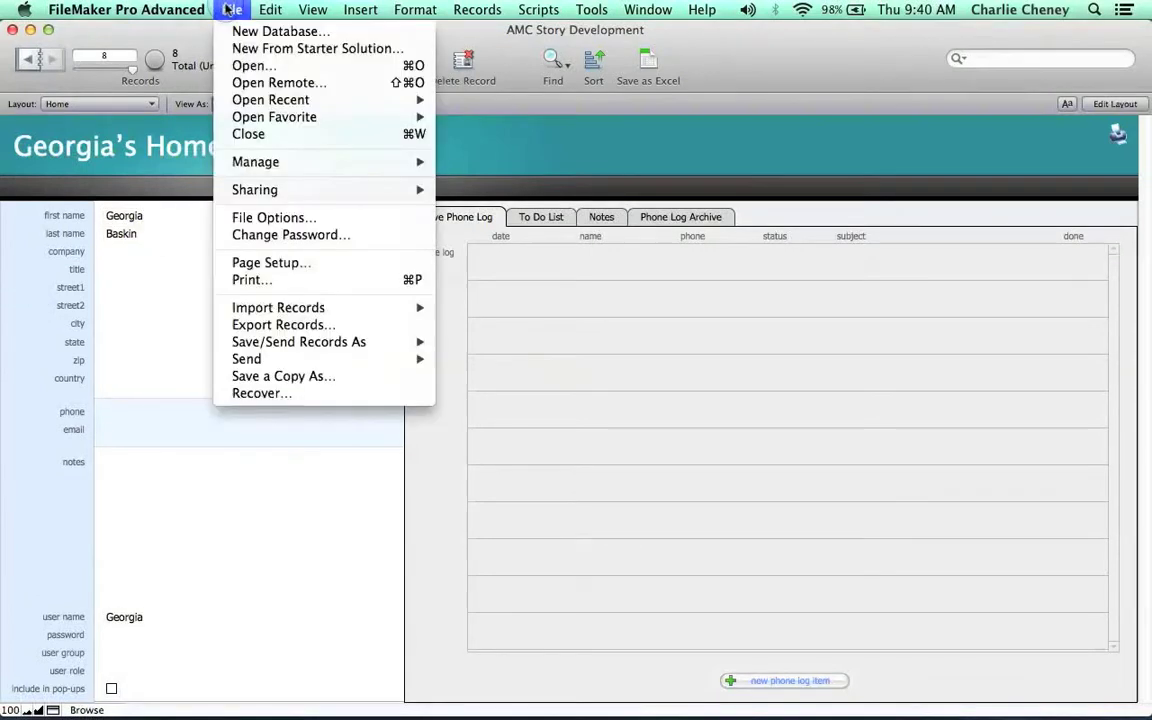
mouse_move(248, 99)
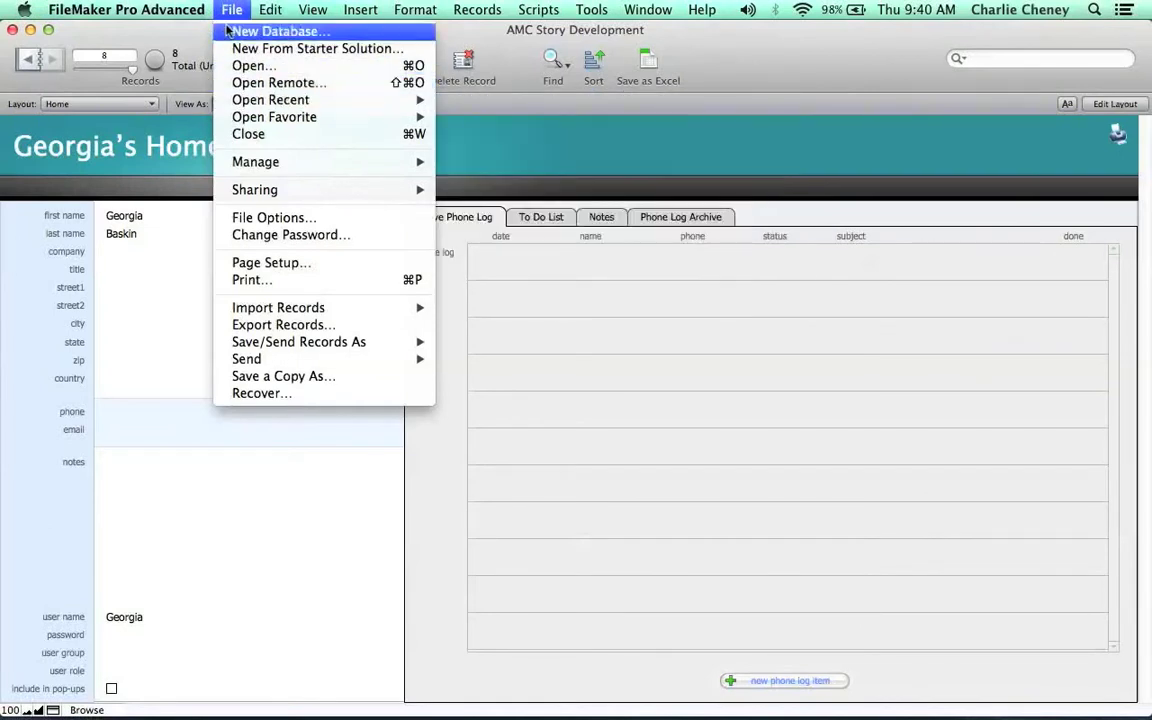
mouse_move(135, 10)
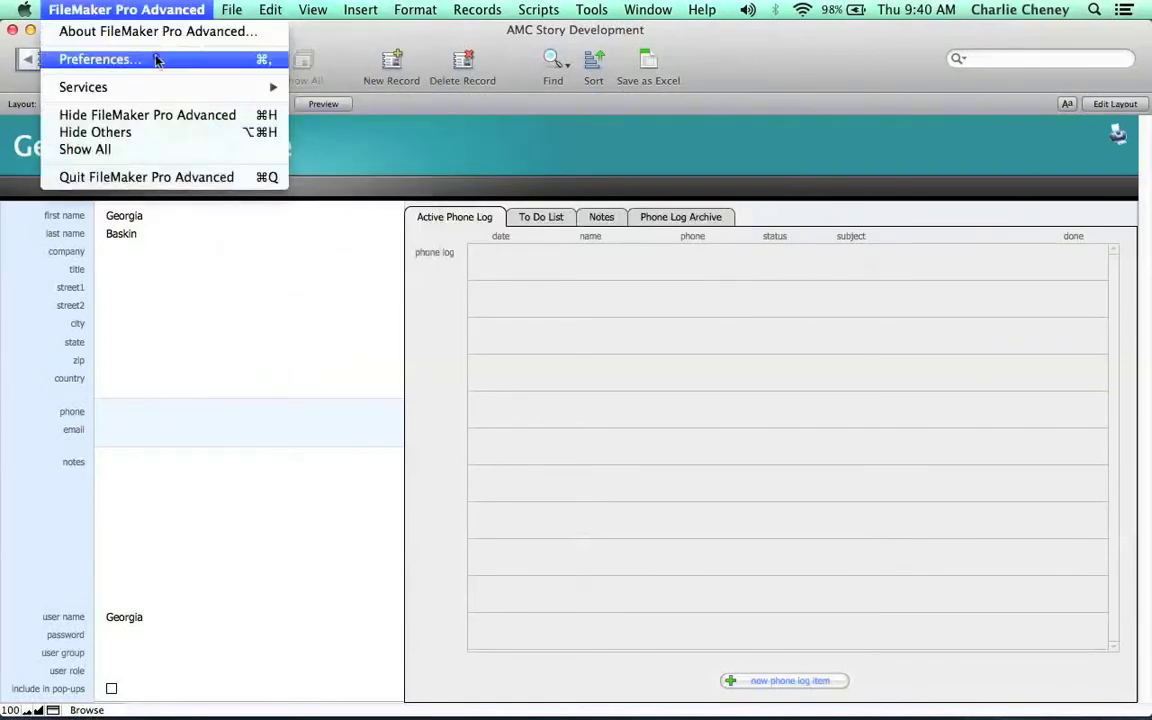
click(155, 60)
double_click(573, 366)
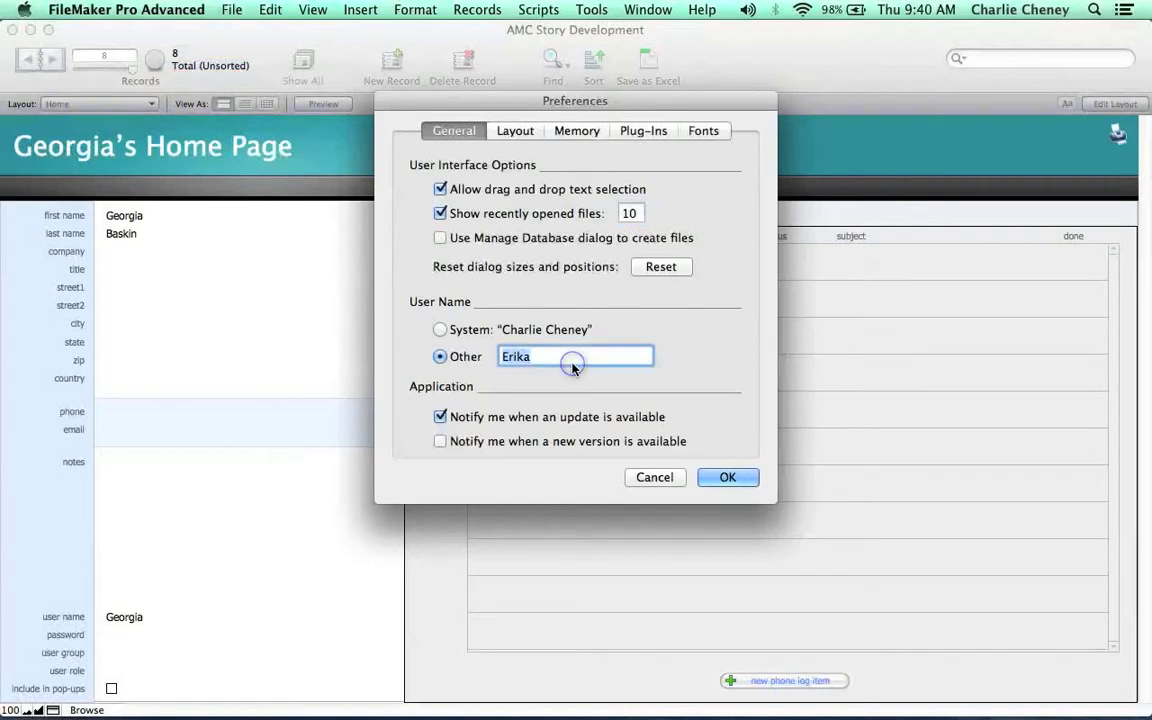
text(Ce)
text(orgia)
click(744, 480)
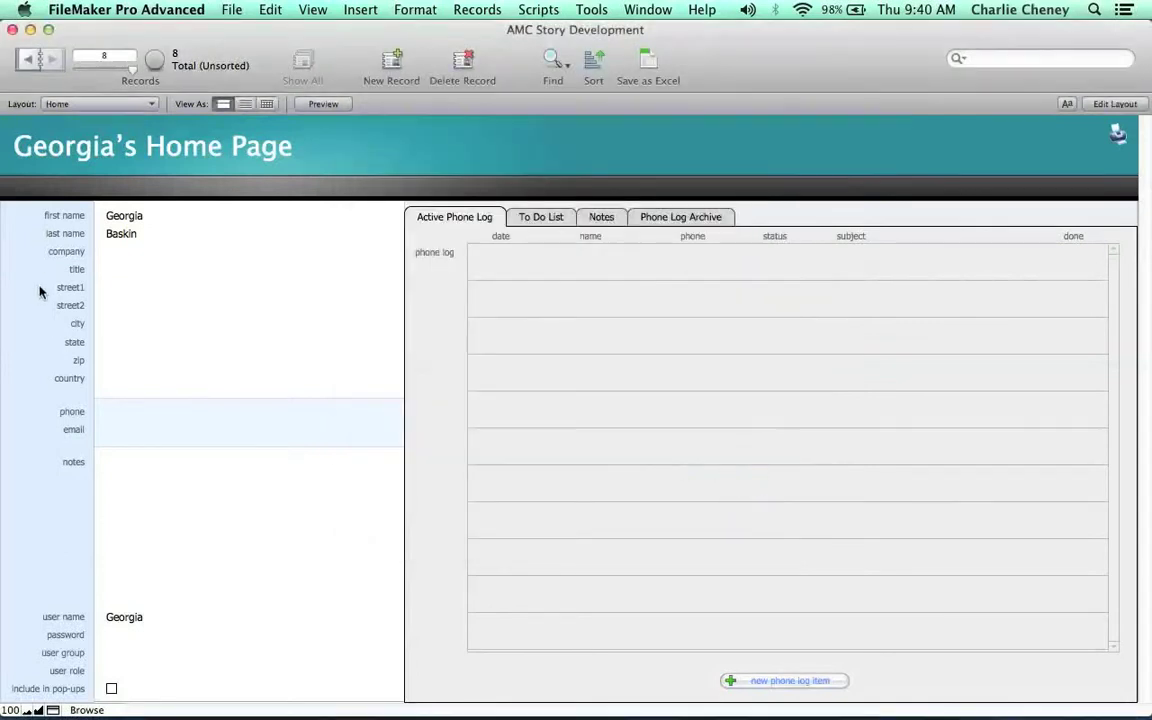
Switch from the Contacts layout to the Home layout showing the user's home page.
click(60, 103)
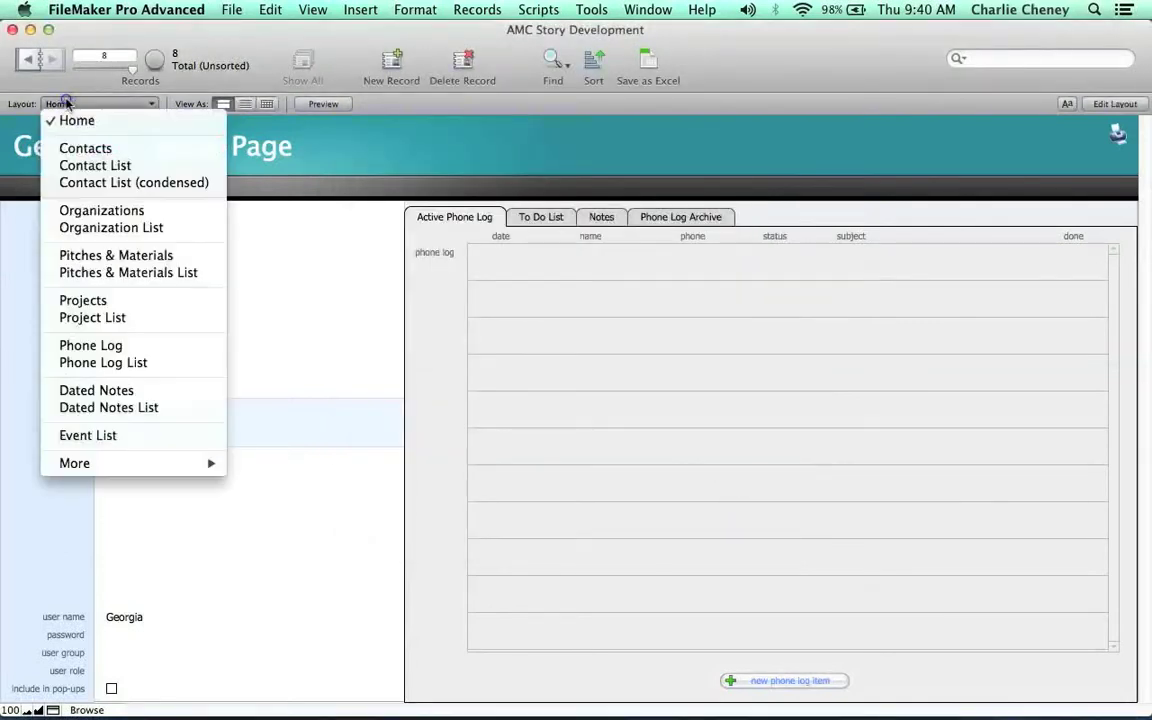
click(66, 104)
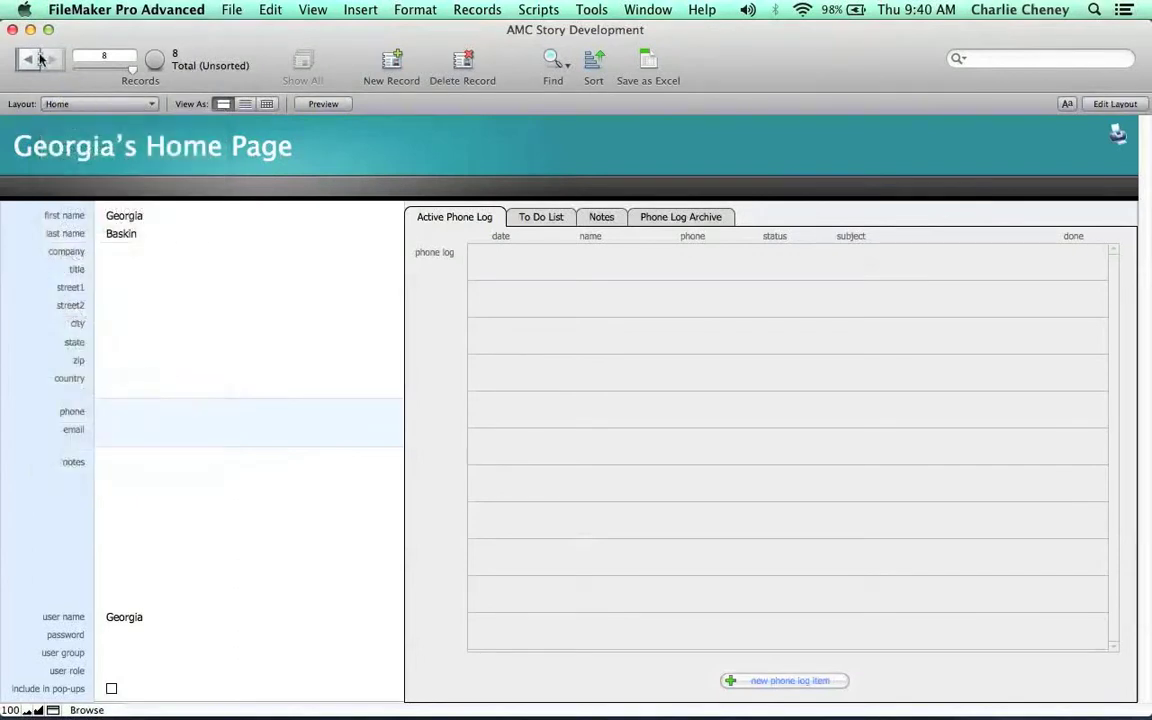
click(30, 61)
click(30, 62)
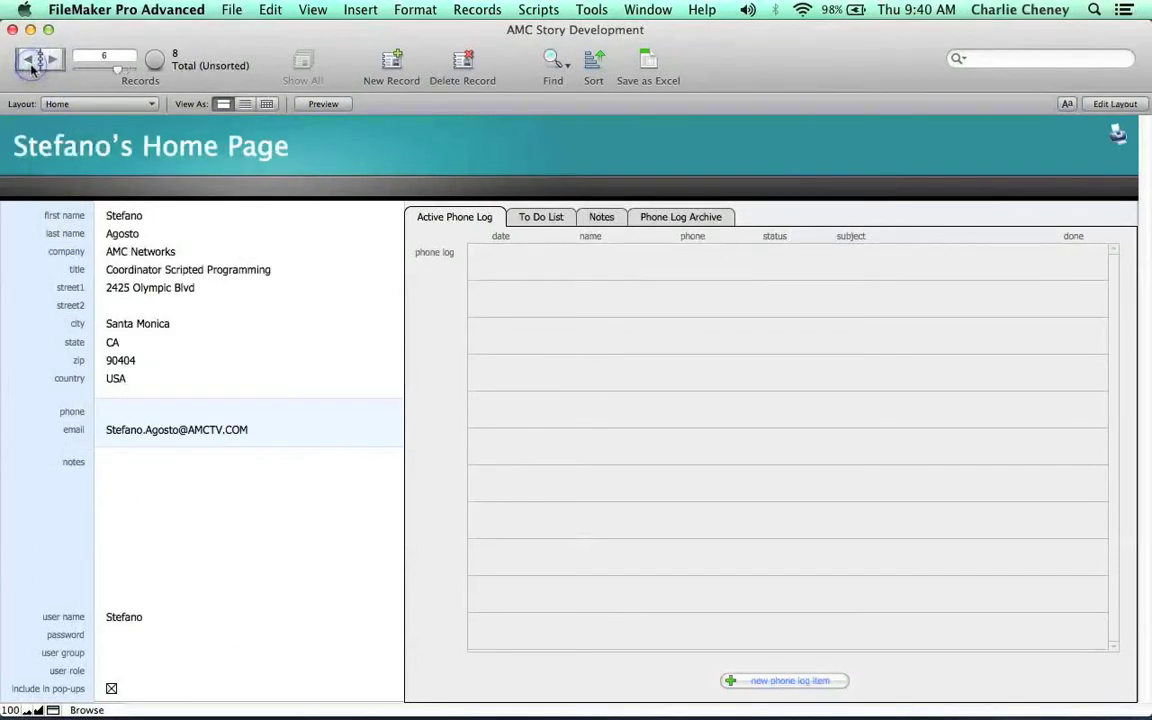
click(88, 104)
click(100, 152)
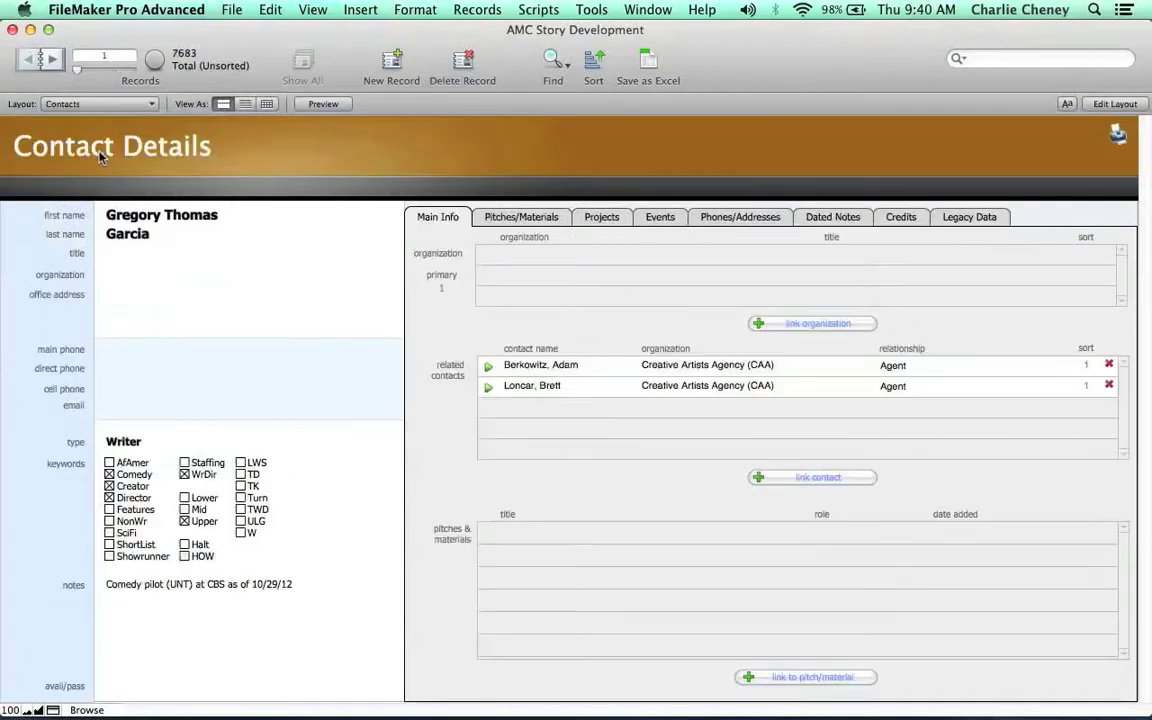
click(97, 105)
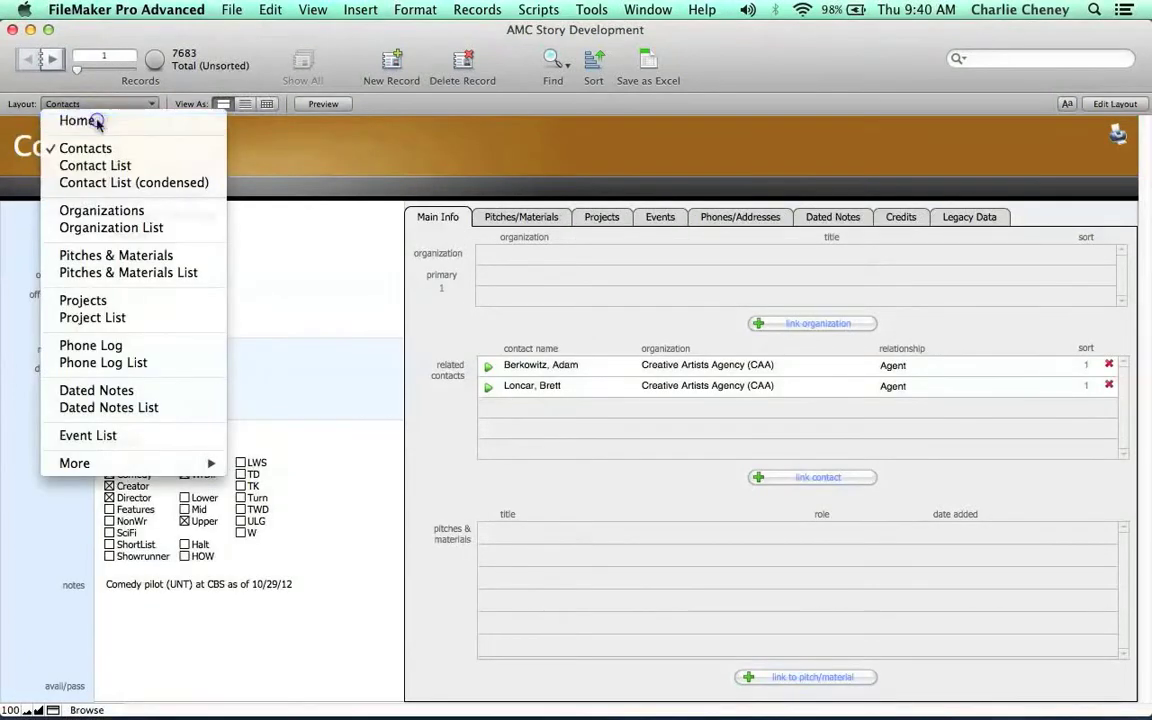
click(95, 120)
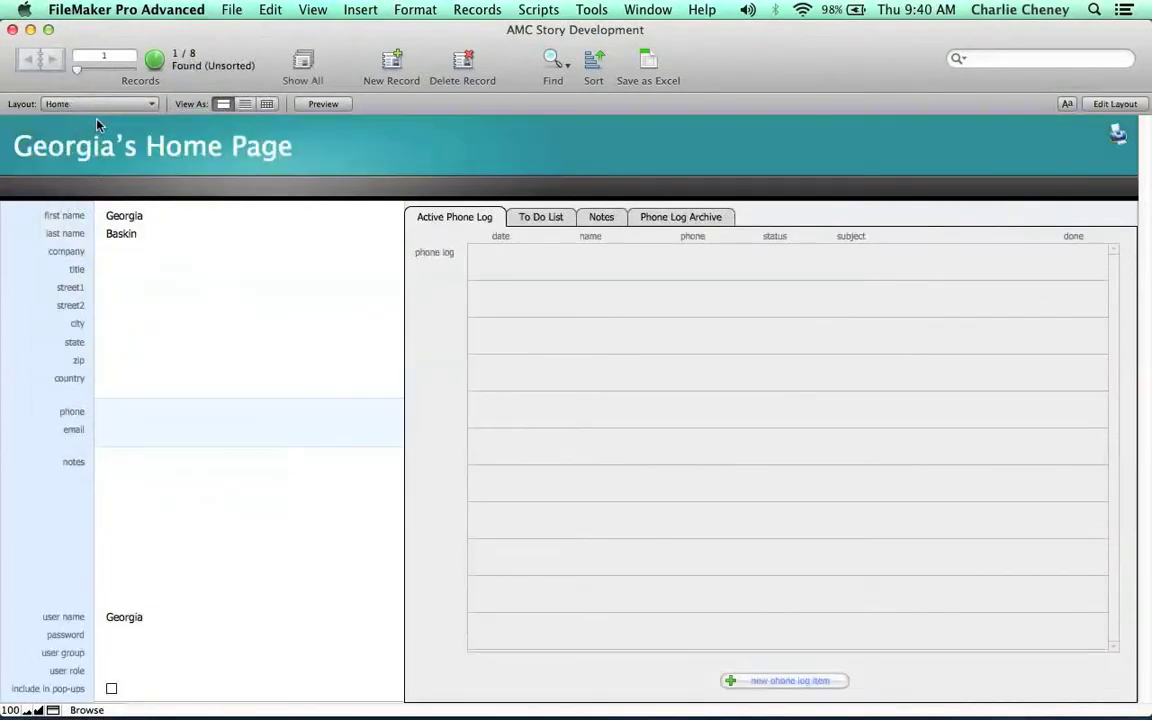
Check the custom user name in Preferences and cancel without changes.
click(146, 10)
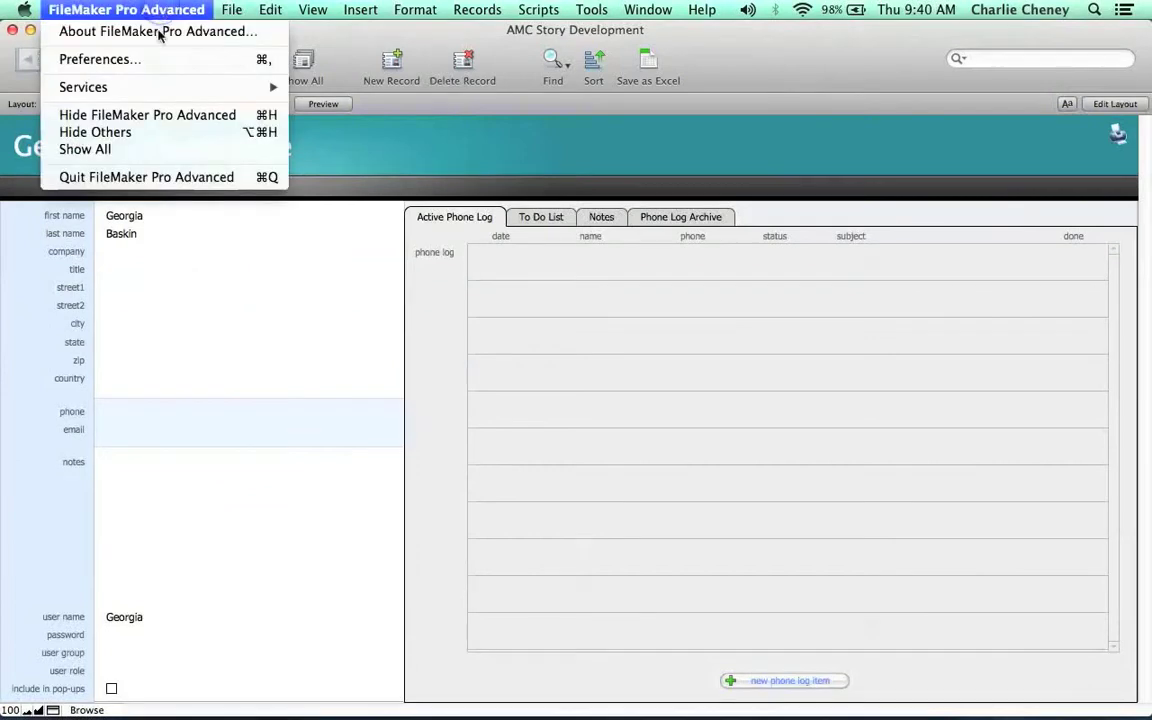
click(140, 62)
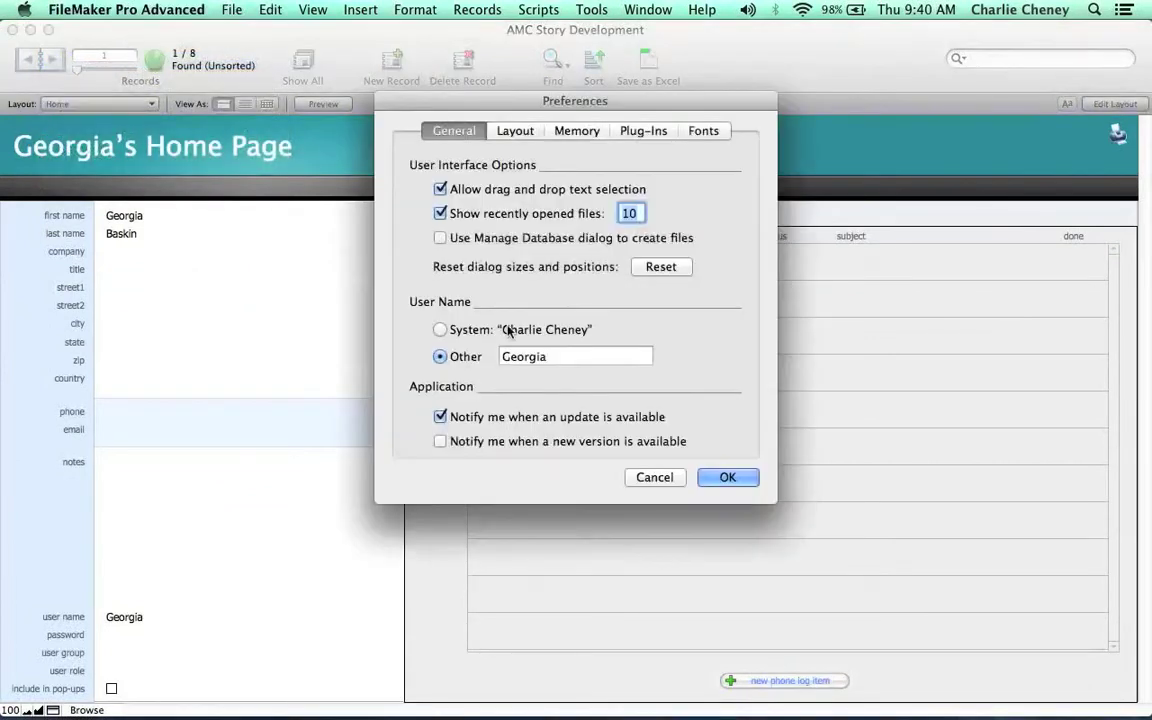
click(555, 365)
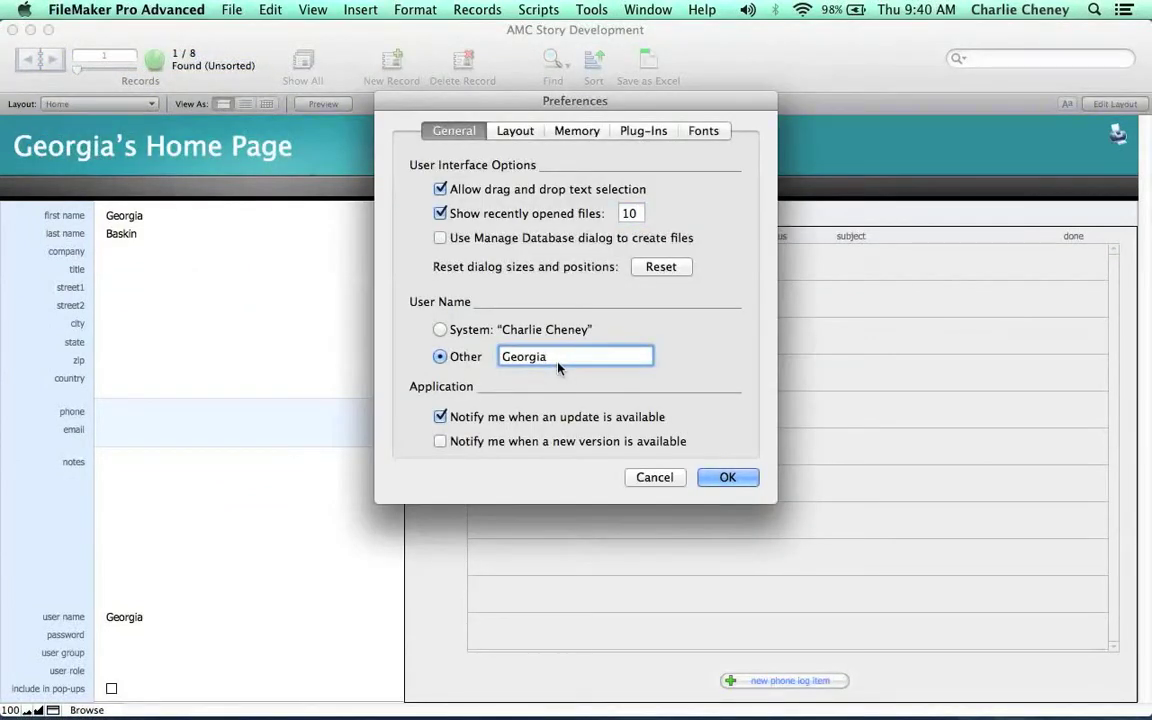
click(654, 478)
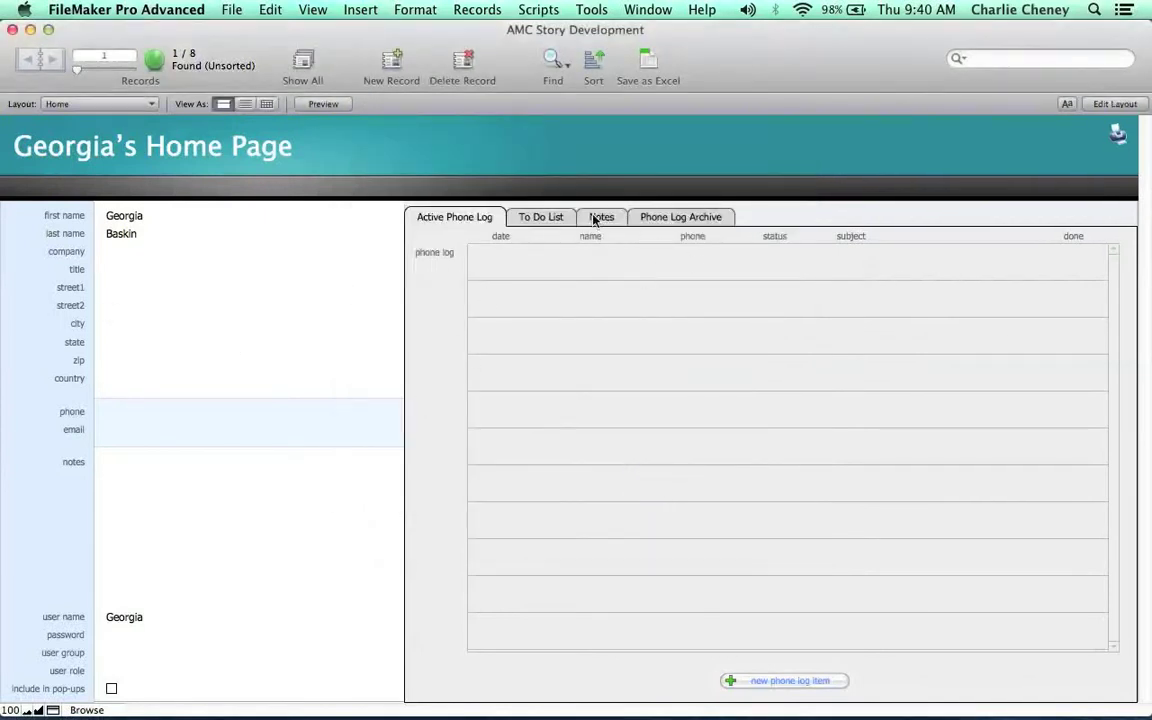
click(536, 219)
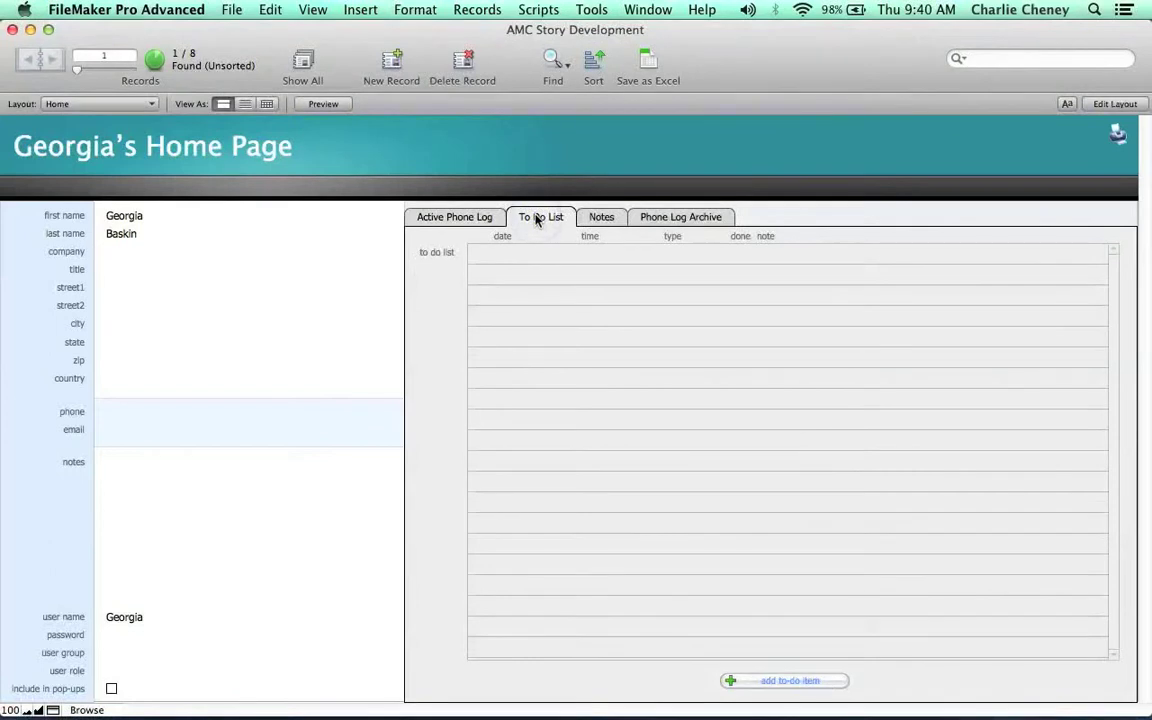
click(460, 218)
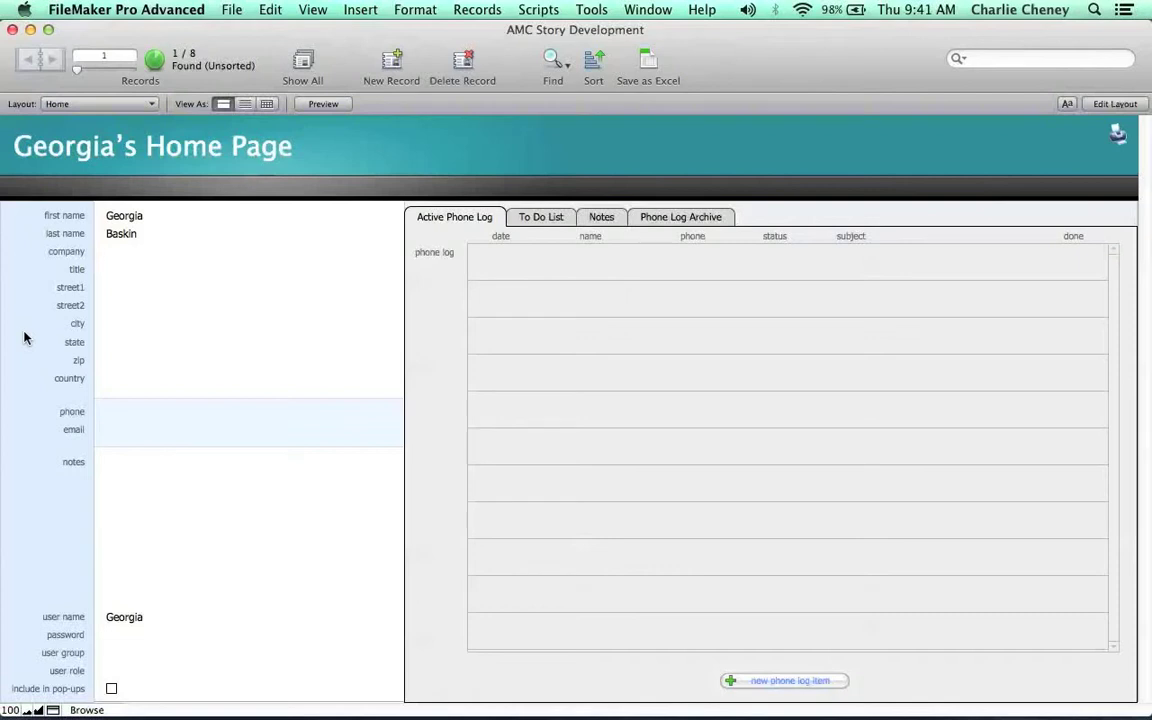
click(126, 217)
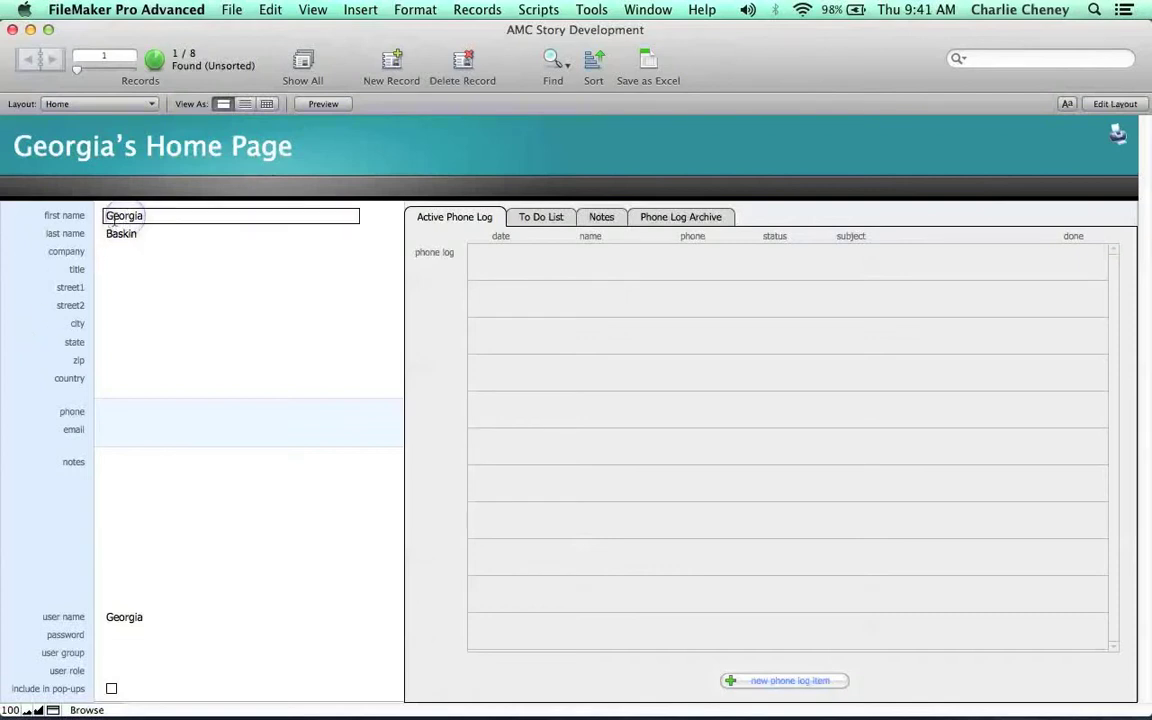
click(34, 274)
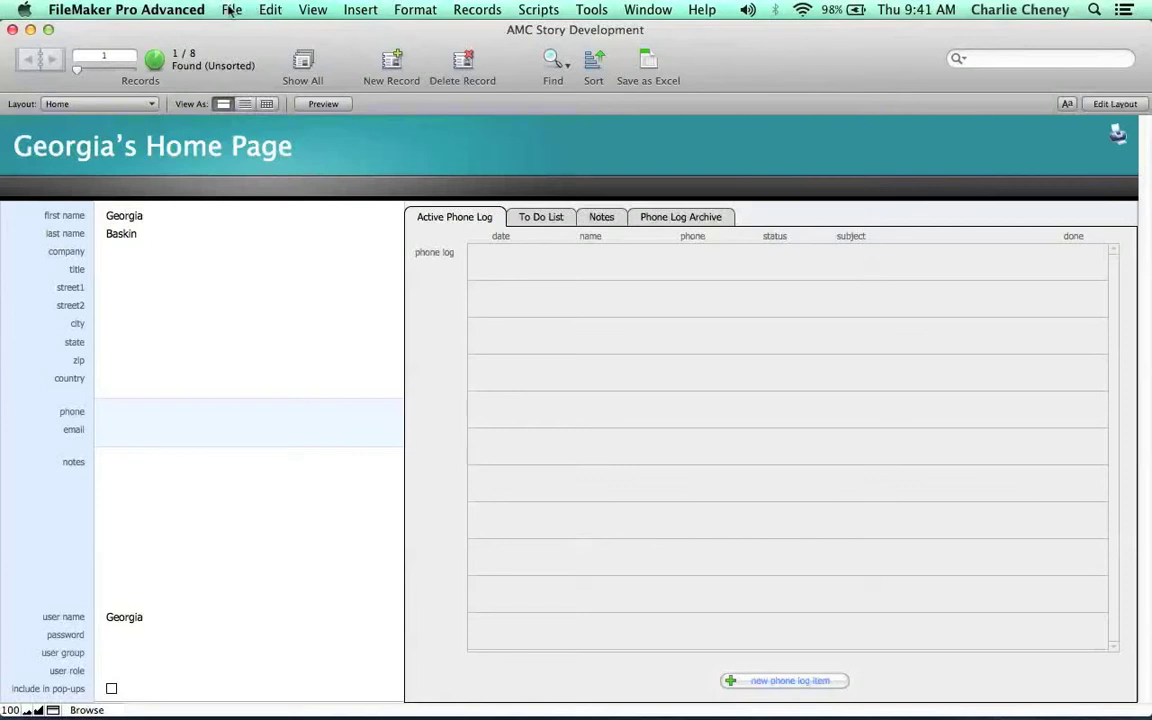
Open the Manage Security dialog for AMC Story Development from File > Manage.
click(231, 10)
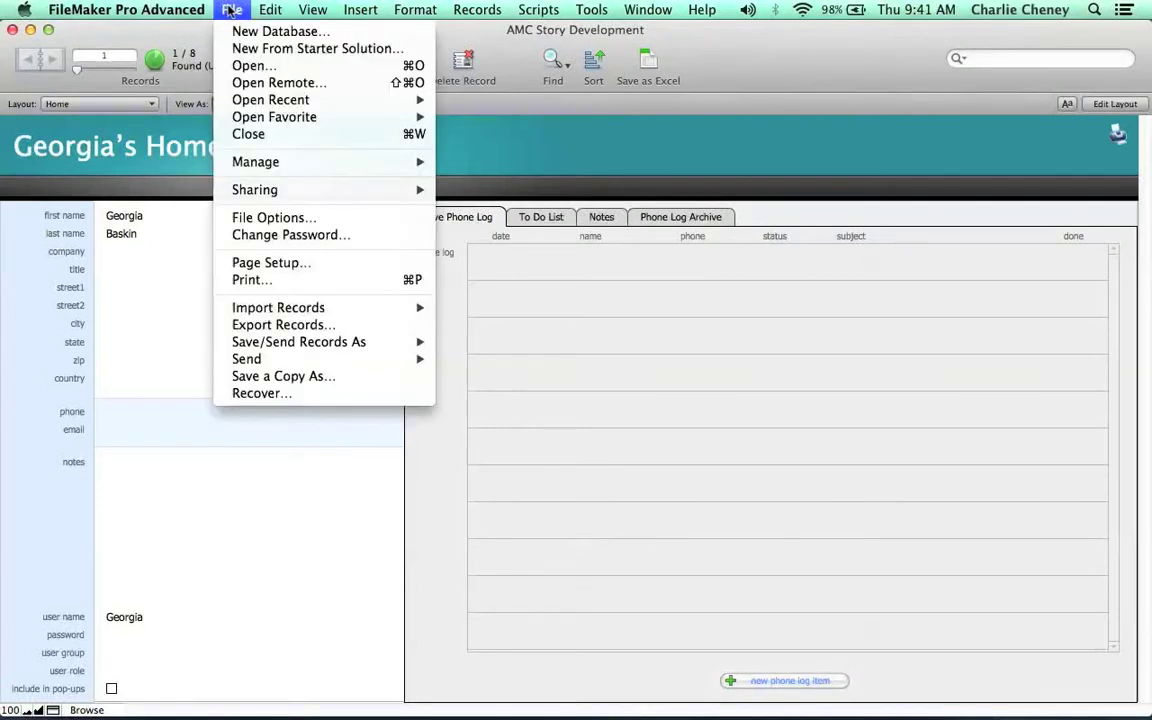
mouse_move(259, 171)
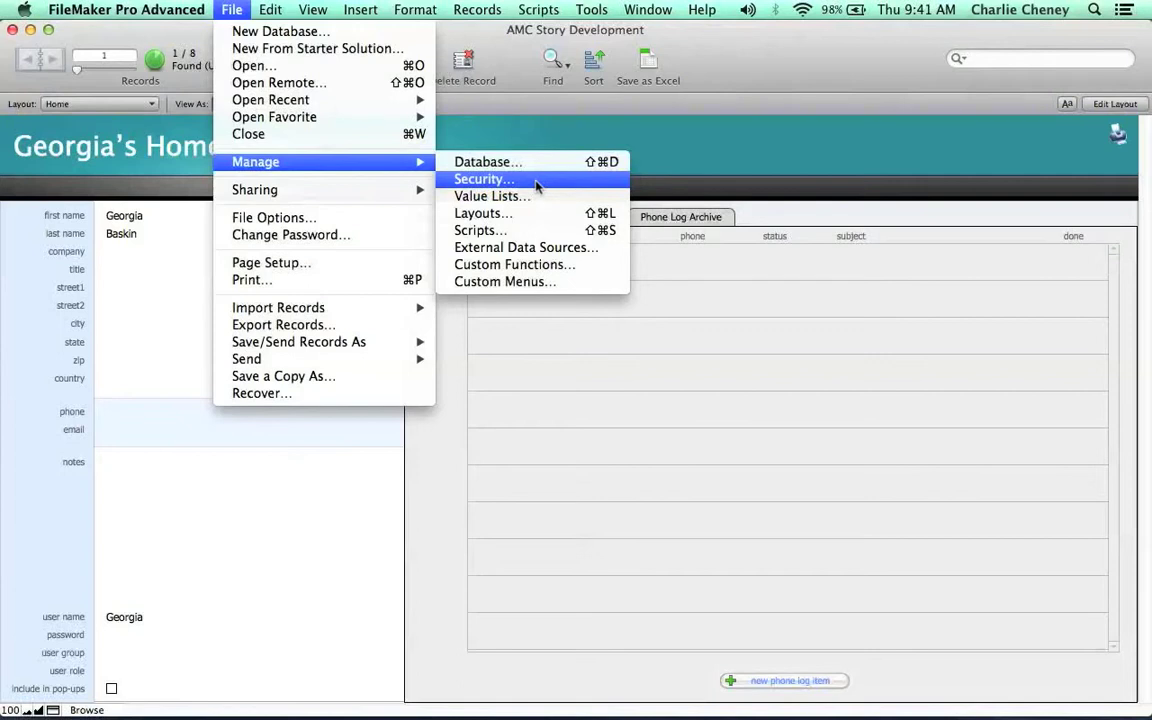
click(537, 185)
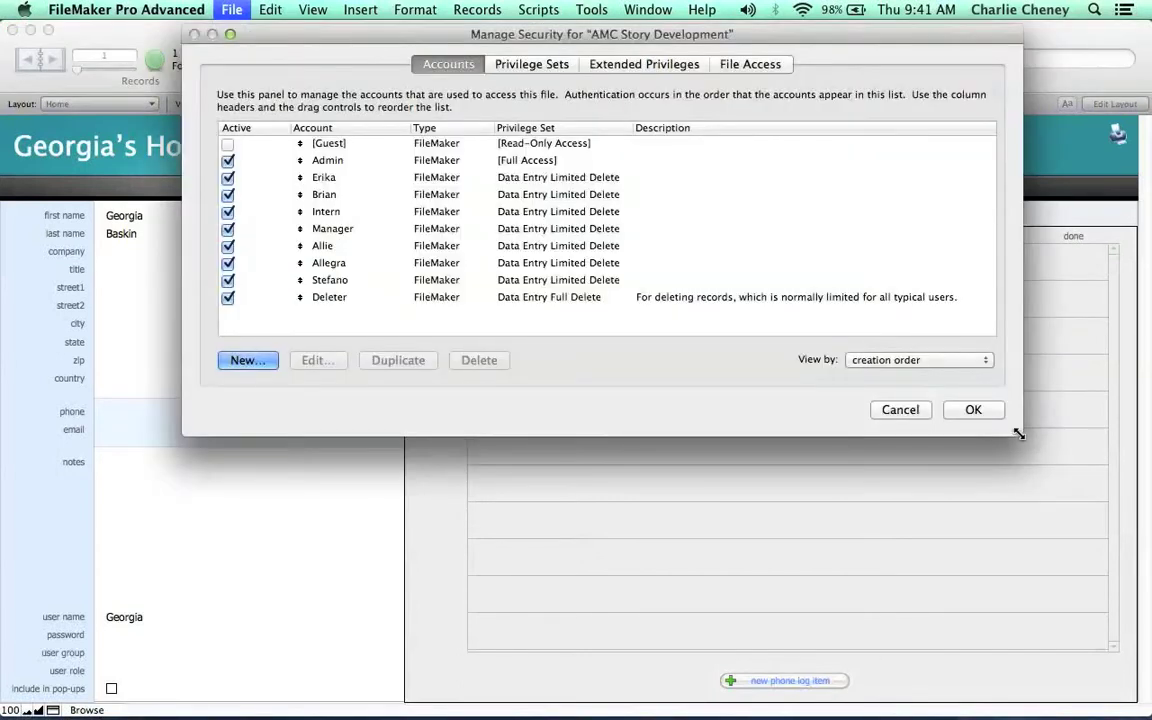
Enlarge the security window and show Privilege Sets with Data Entry Limited Delete selected.
drag(1020, 435, 1045, 499)
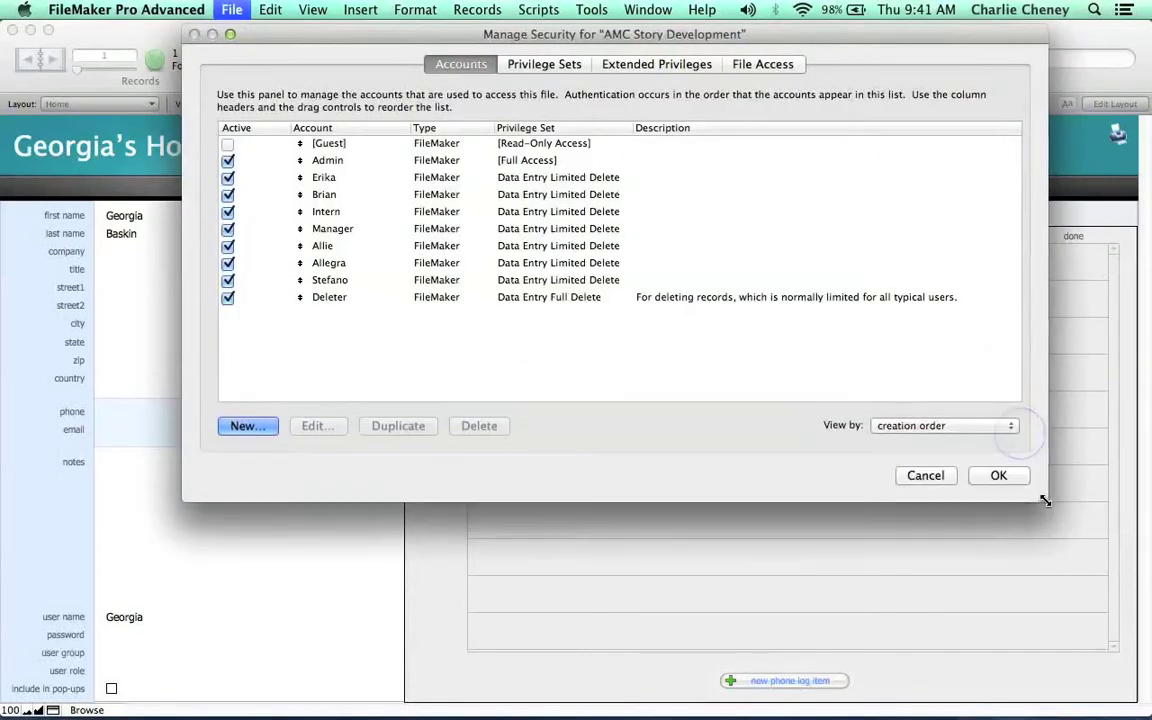
click(341, 162)
click(385, 177)
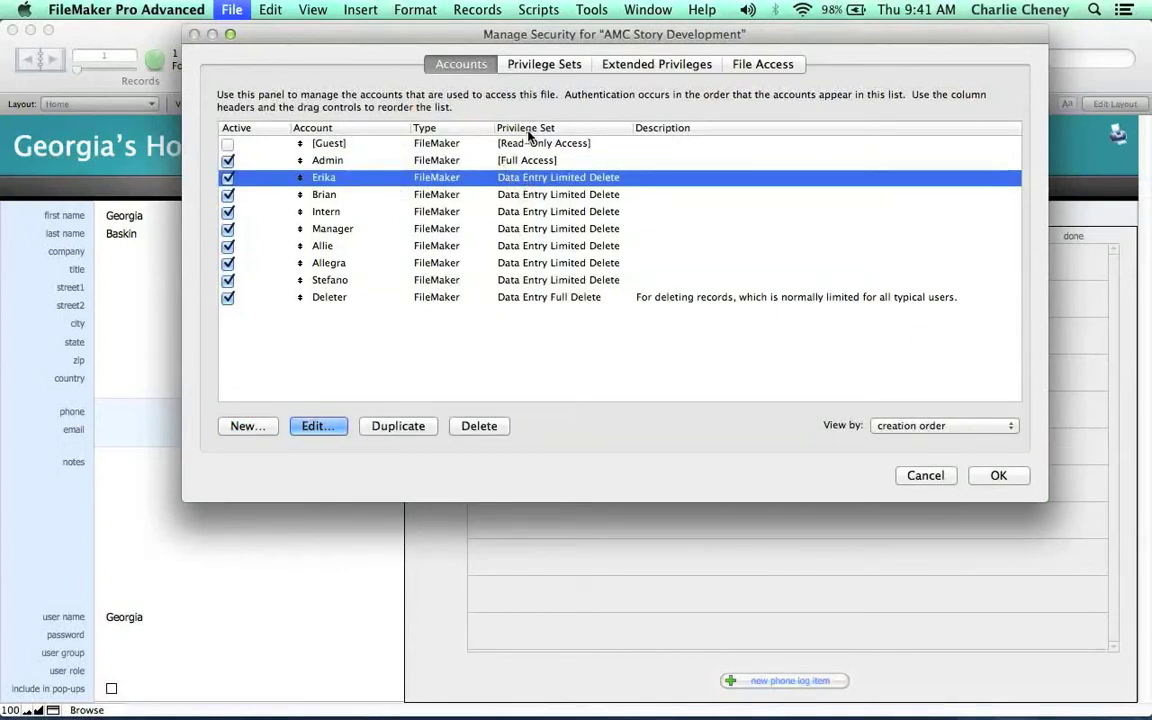
click(536, 65)
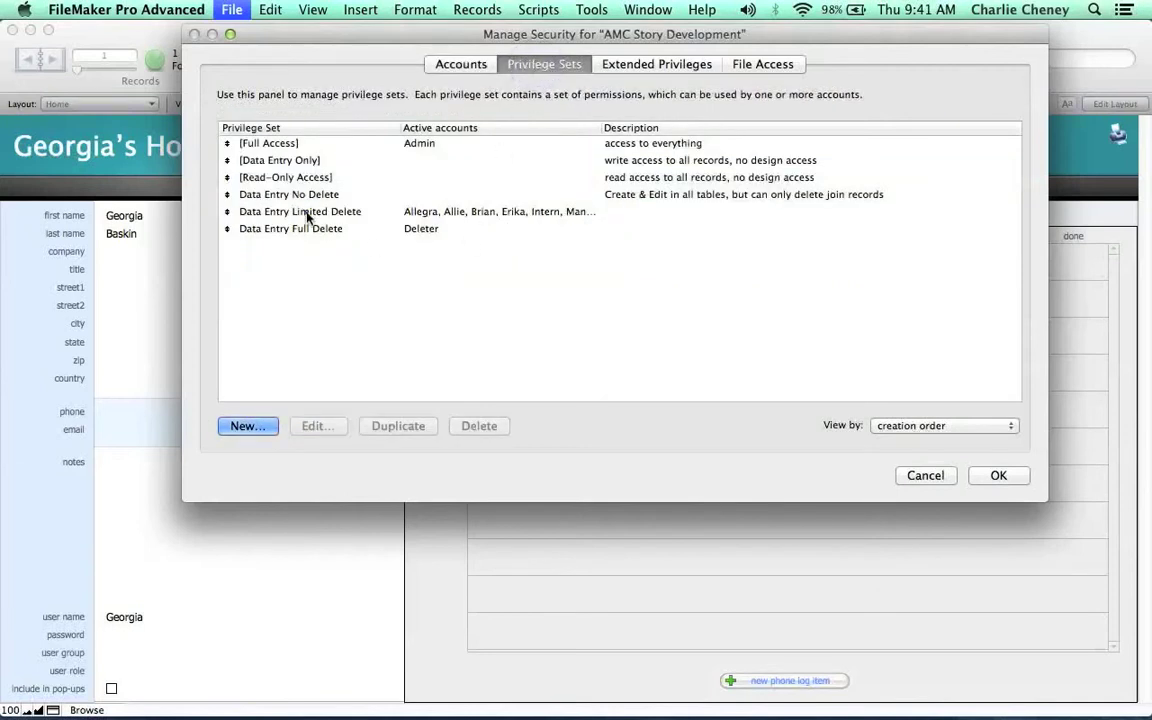
click(305, 214)
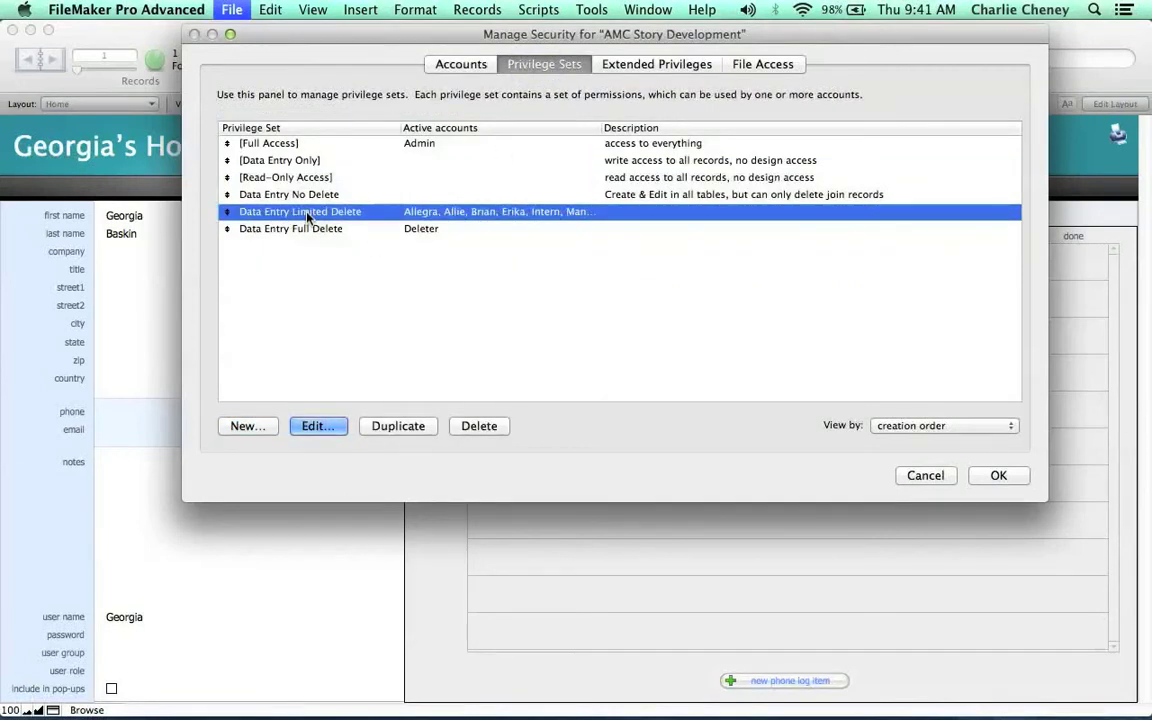
double_click(307, 218)
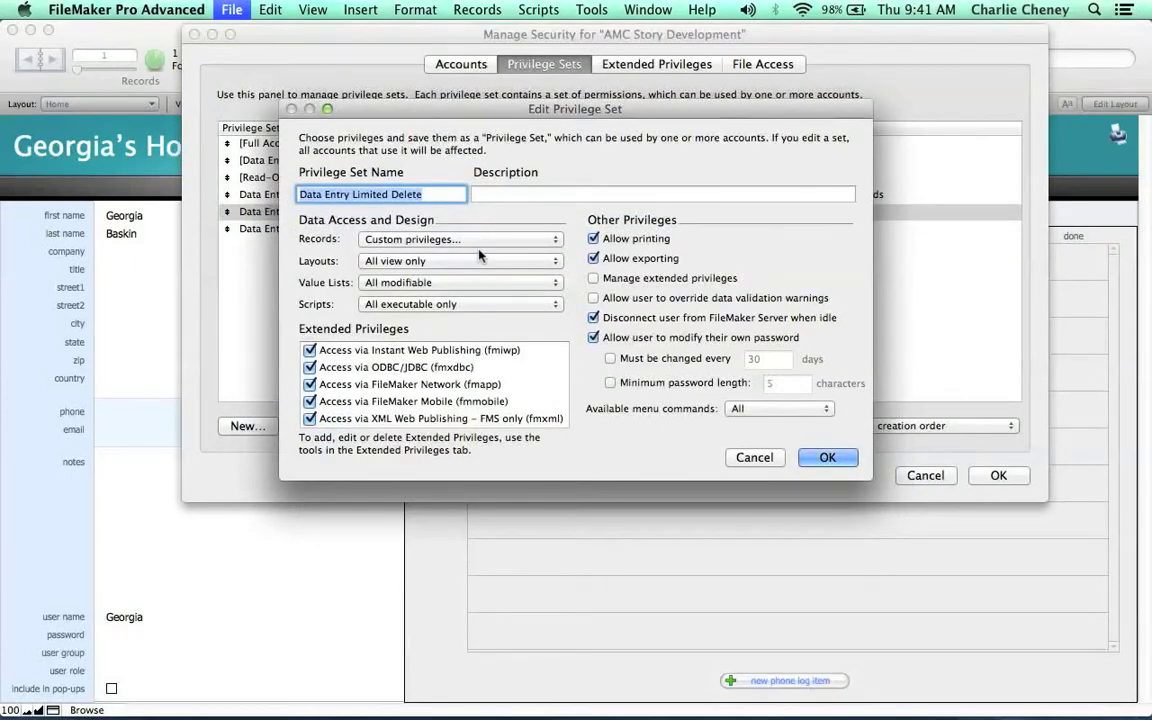
click(756, 458)
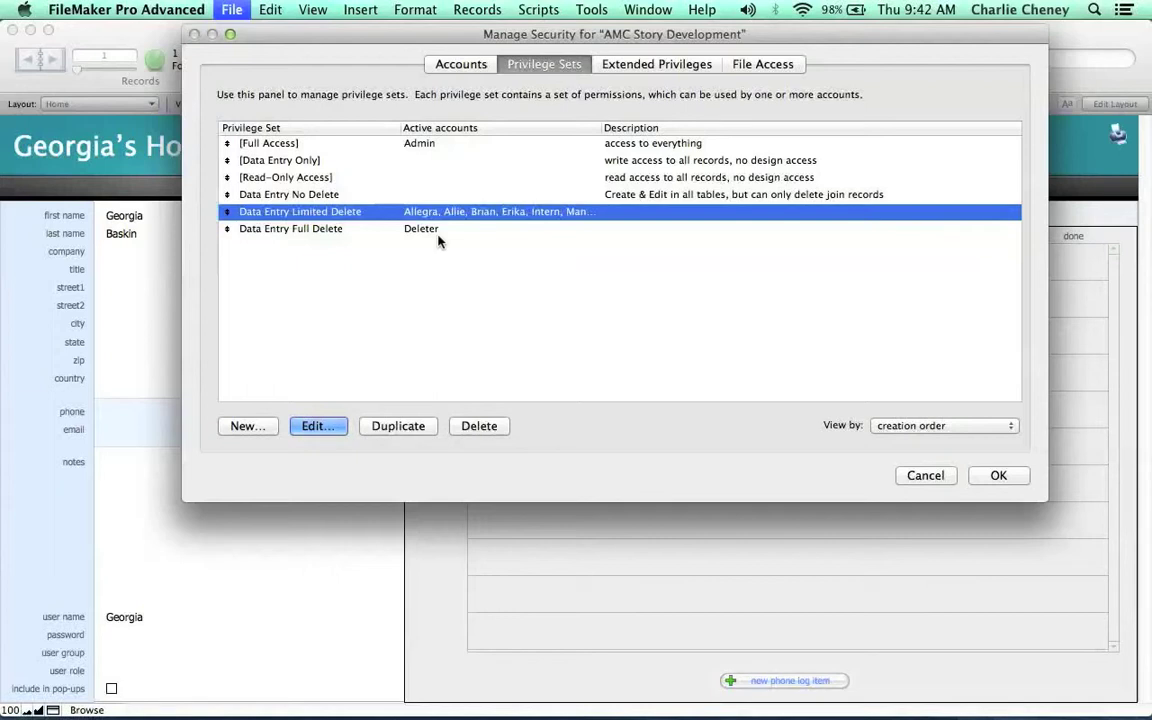
Go back to the Accounts list, select the Manager account and duplicate it.
click(442, 229)
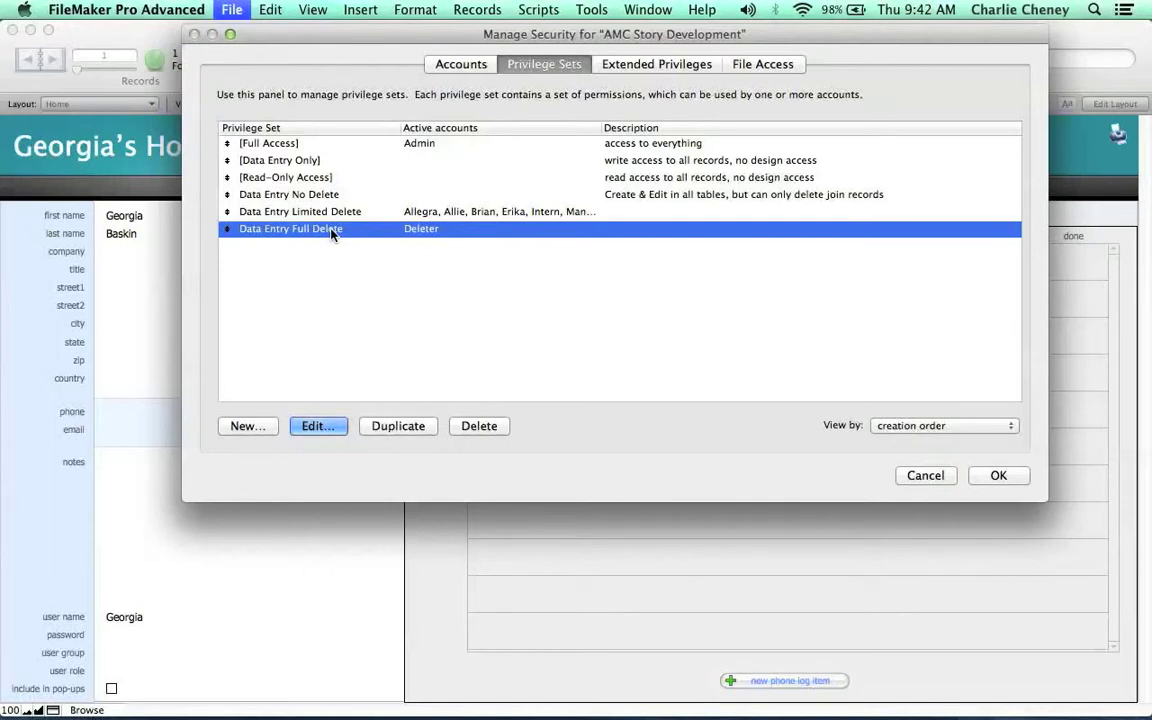
click(355, 212)
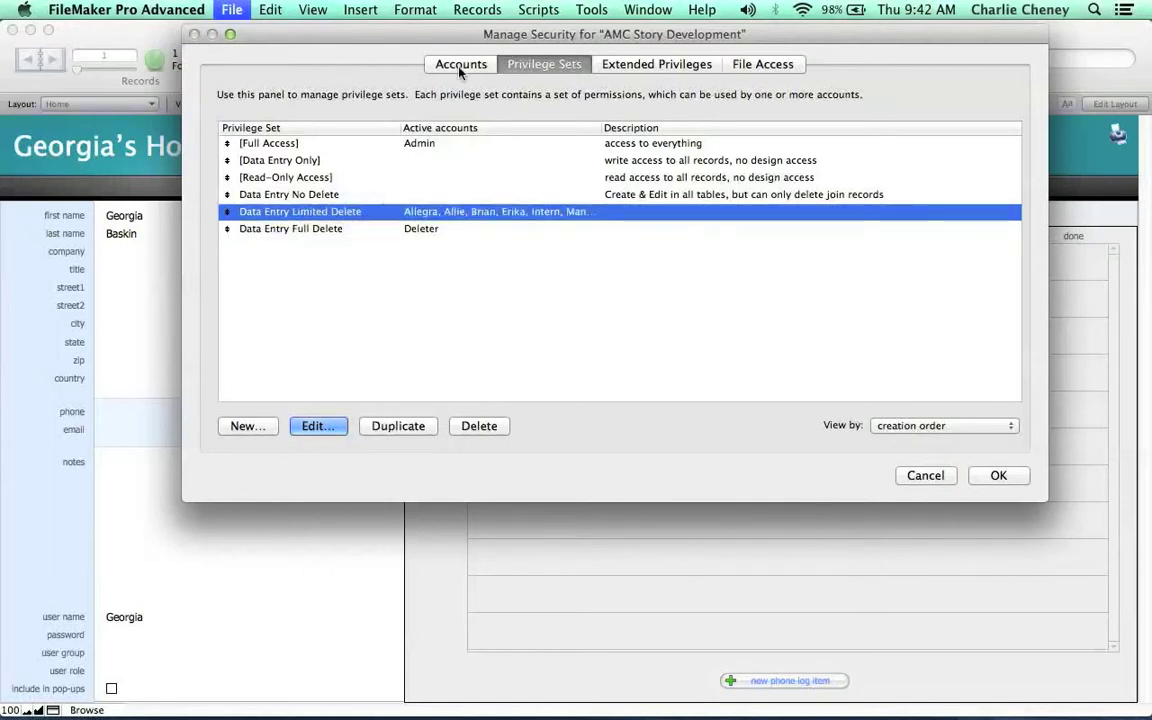
click(460, 64)
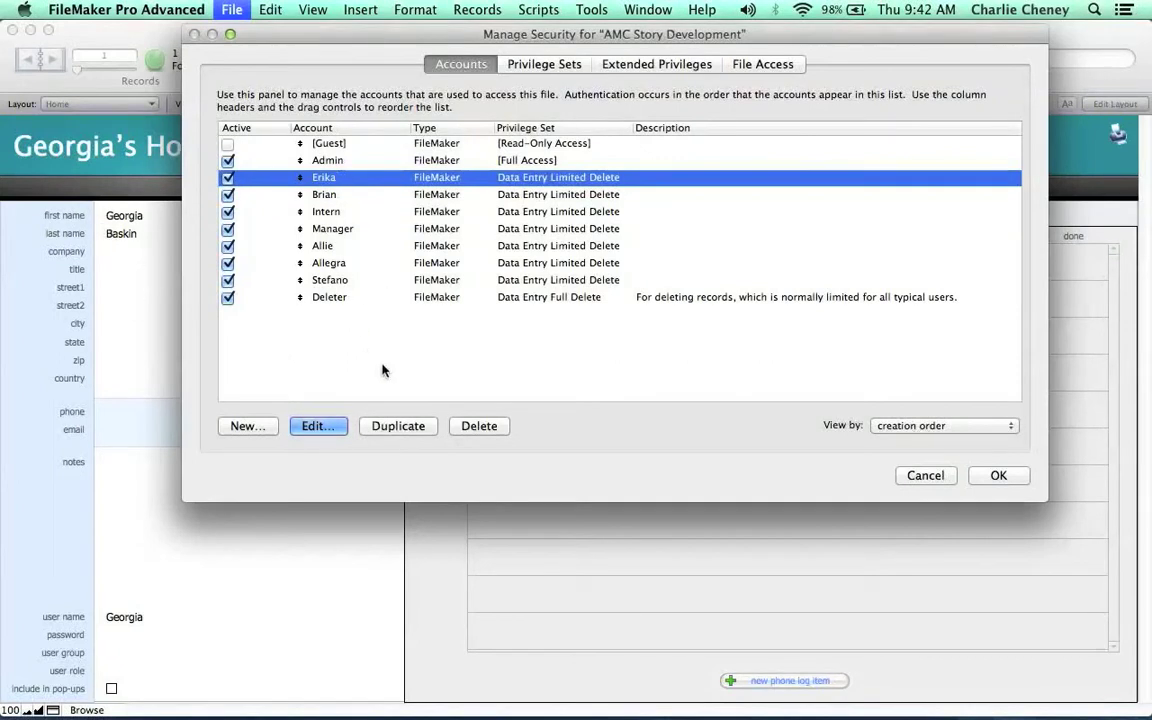
click(510, 194)
click(512, 213)
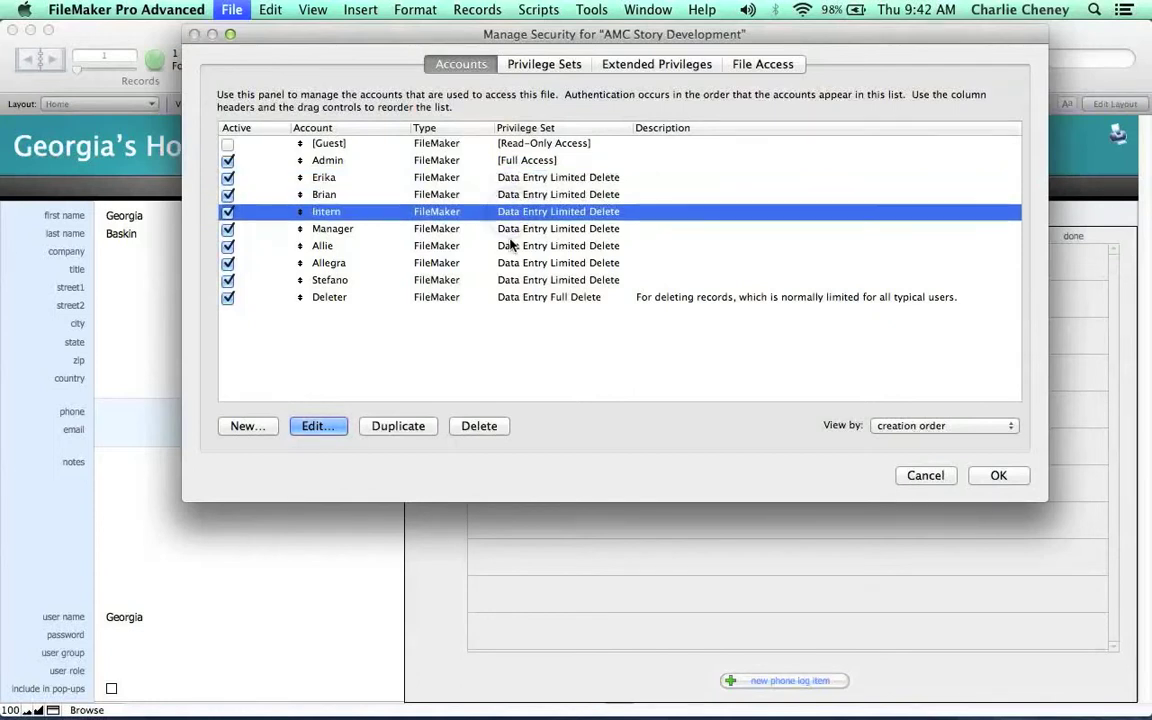
click(512, 229)
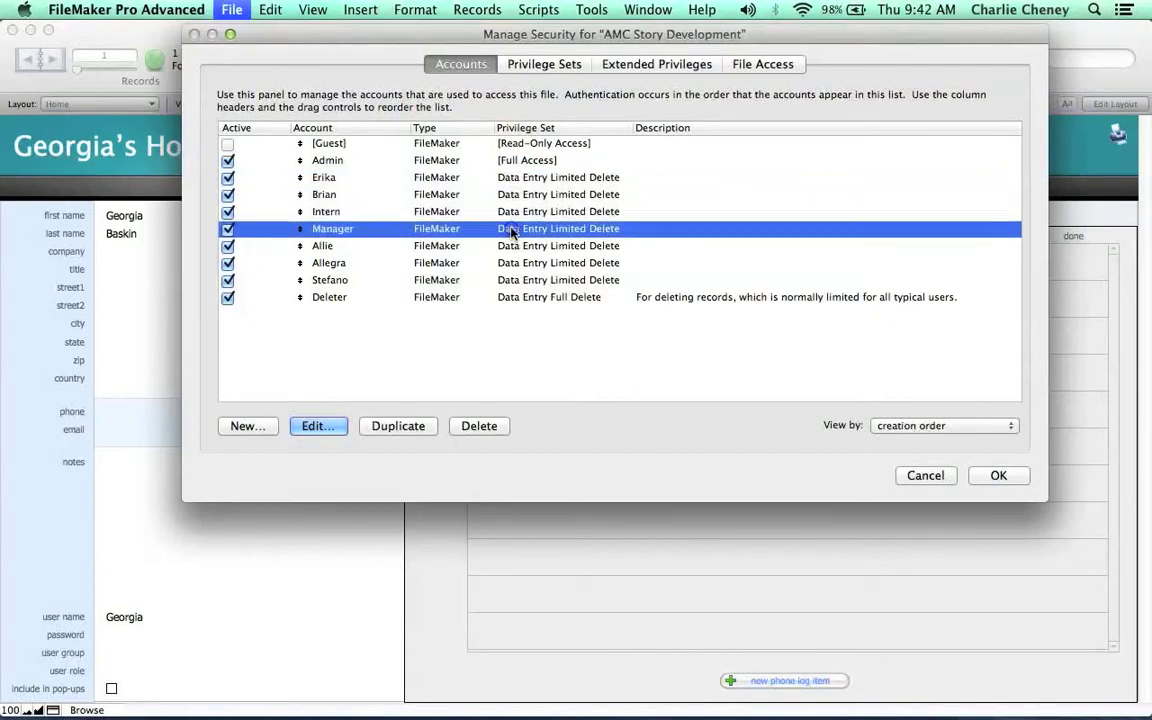
click(396, 428)
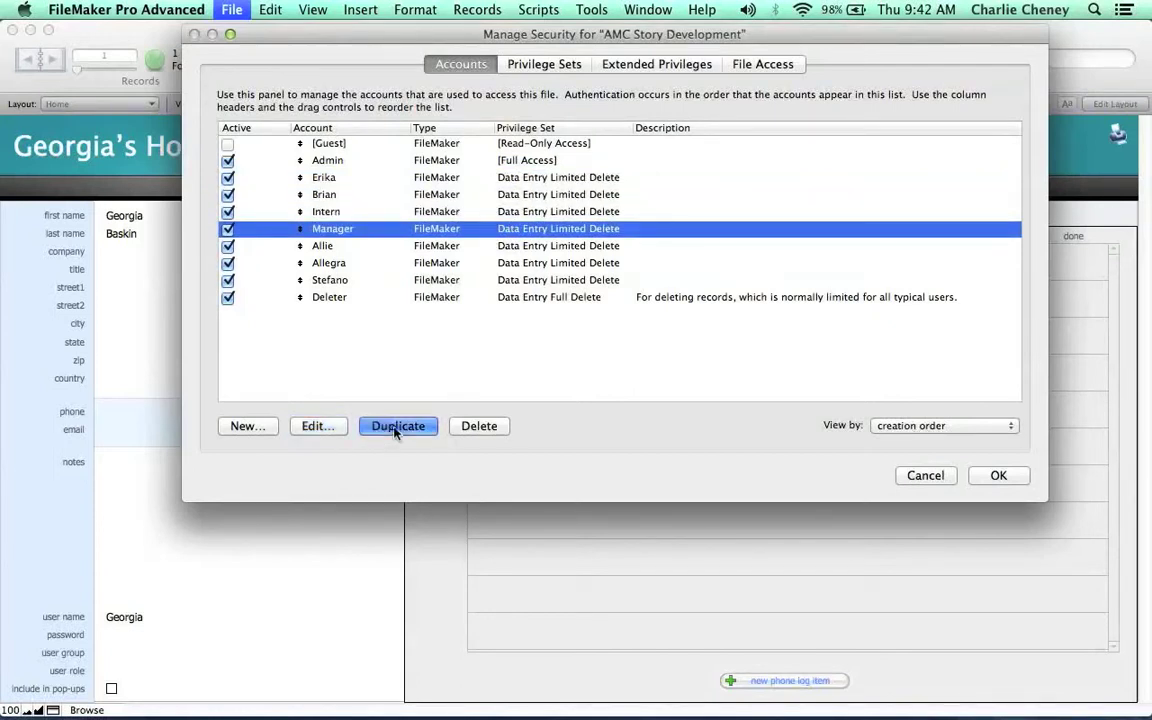
Rename the copied account to the new staff member's name, set a password, keep Data Entry Limited Delete.
click(318, 426)
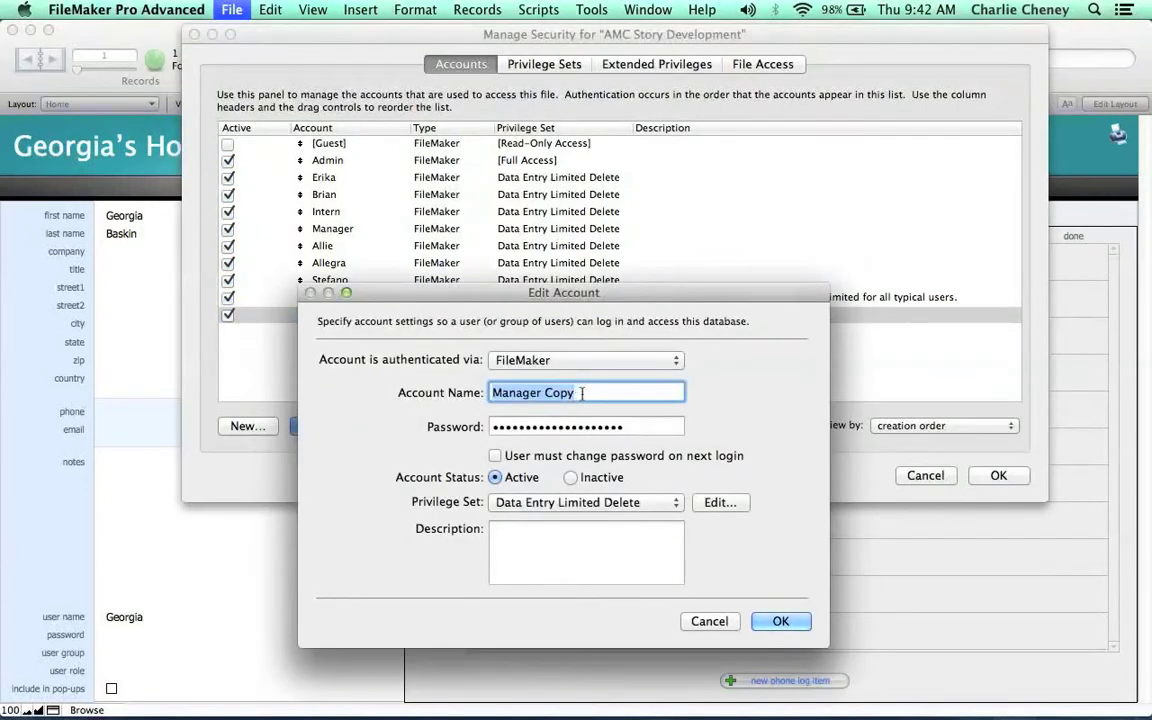
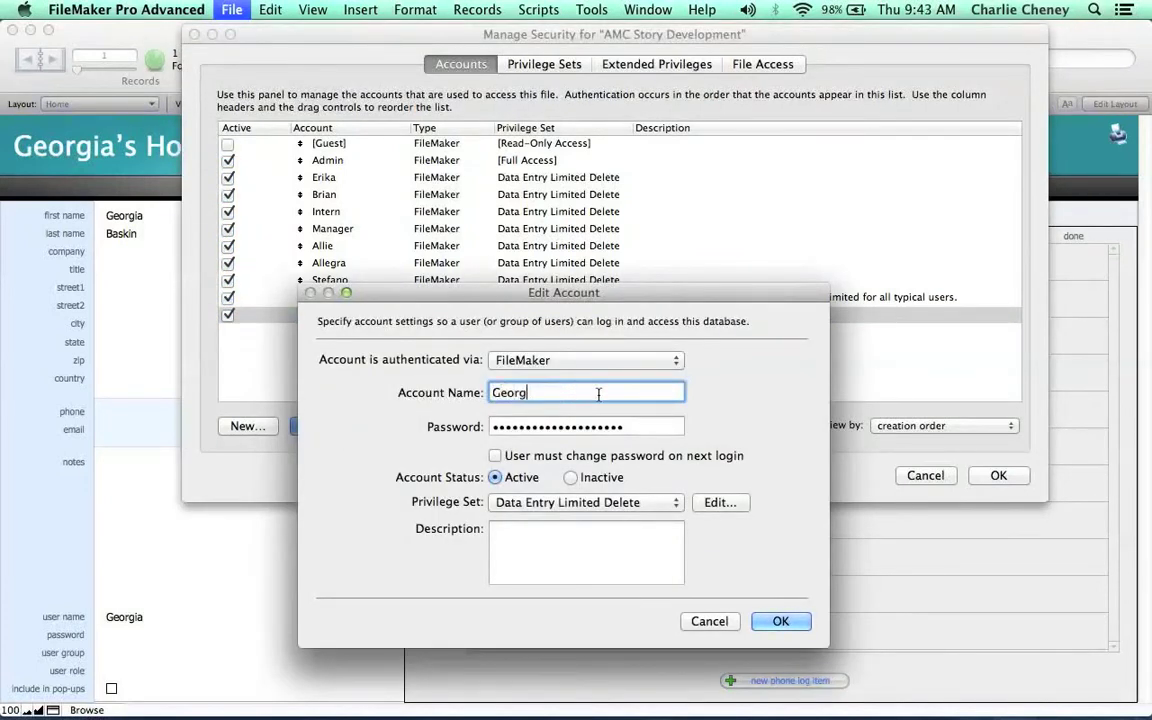
key(Tab)
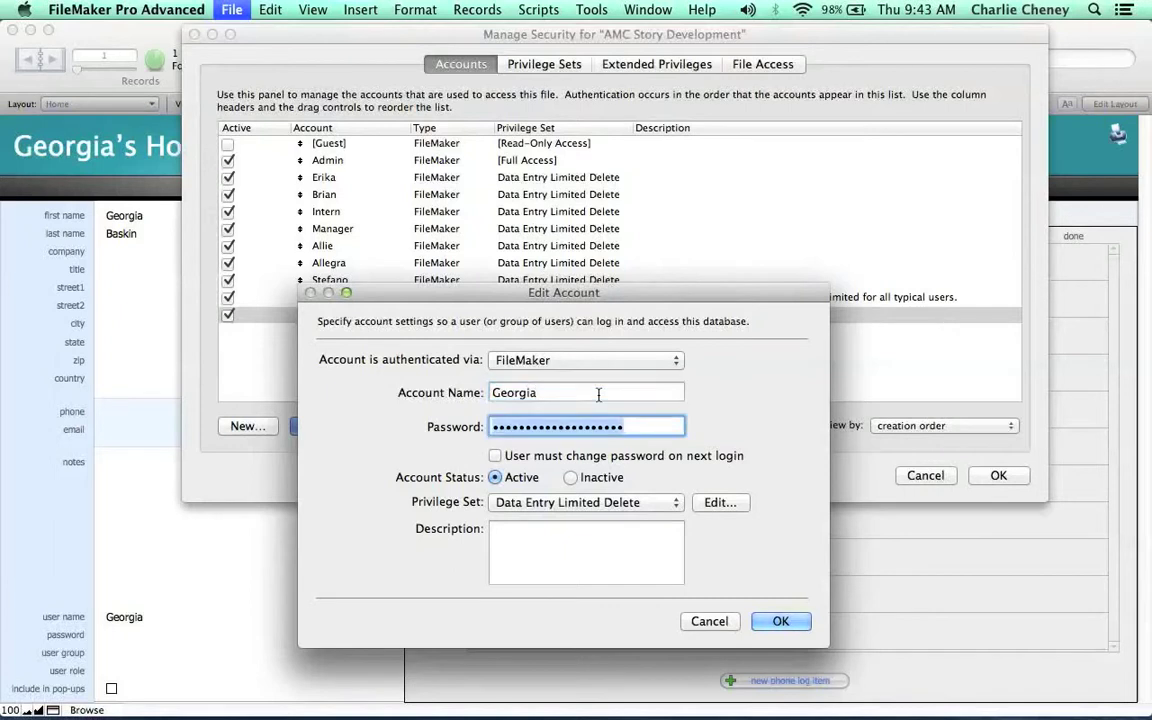
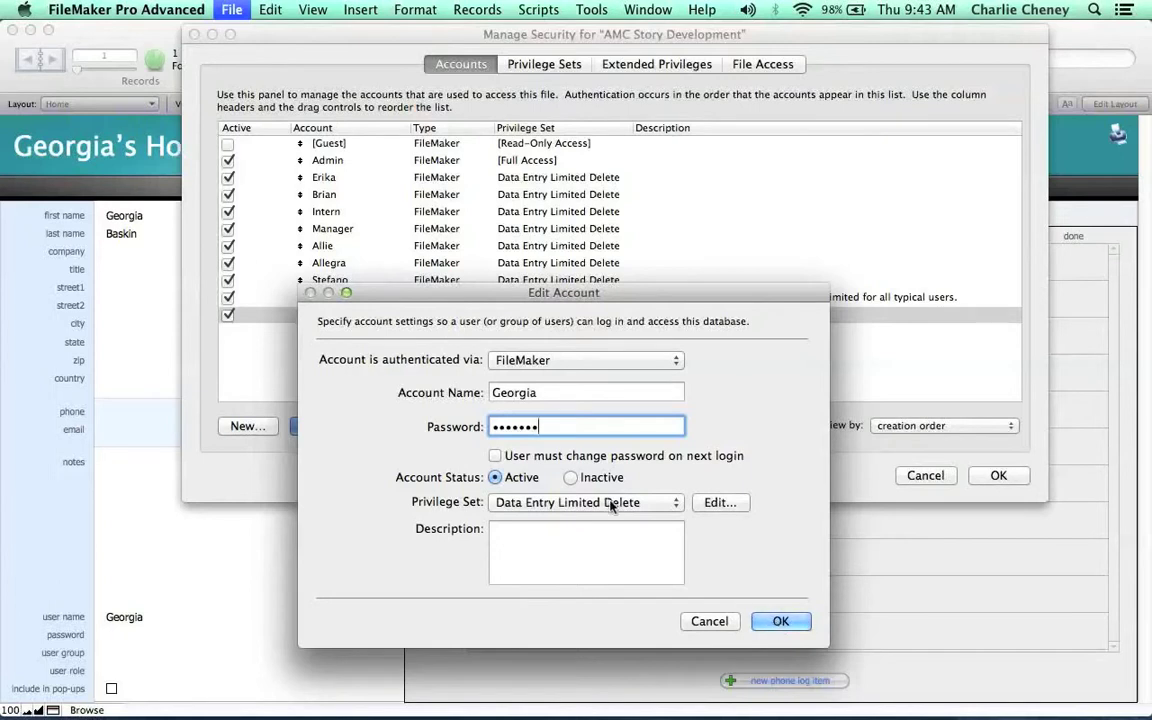
click(612, 504)
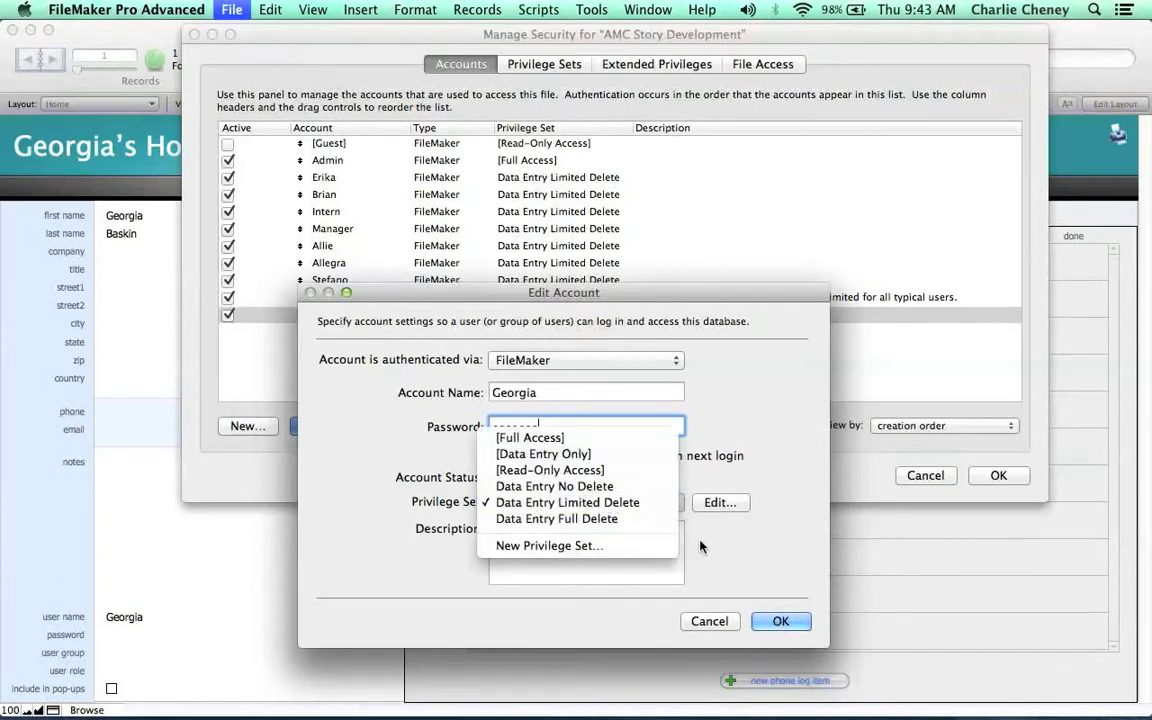
click(710, 548)
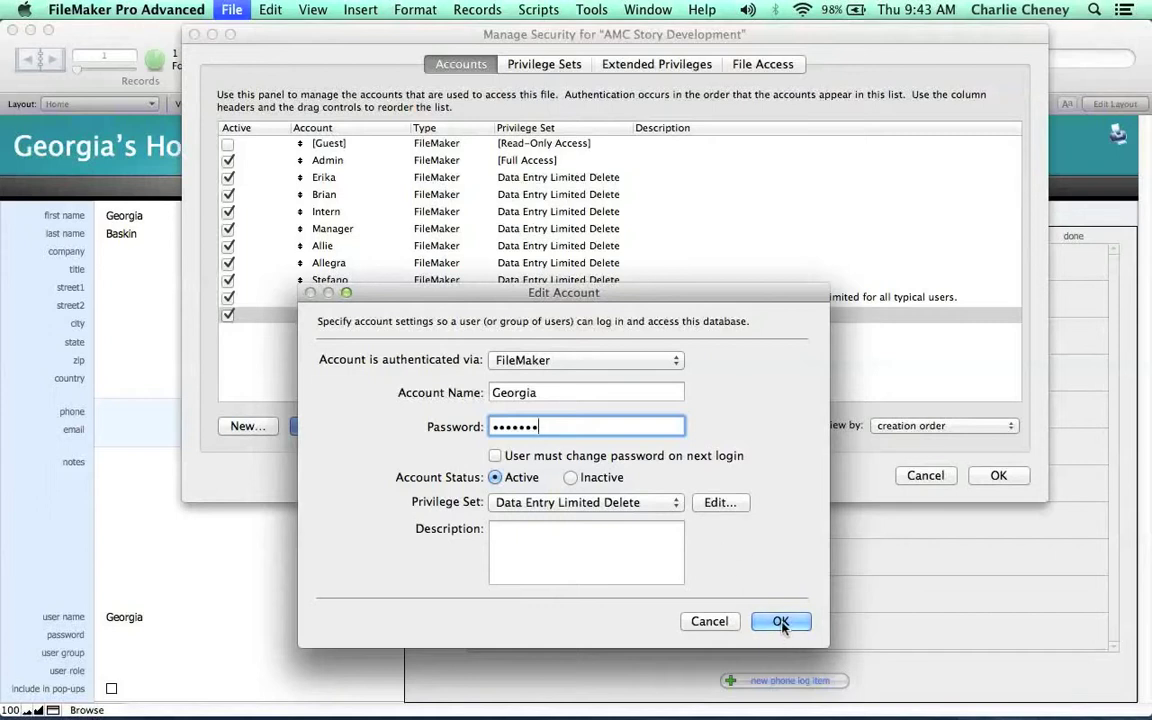
click(593, 508)
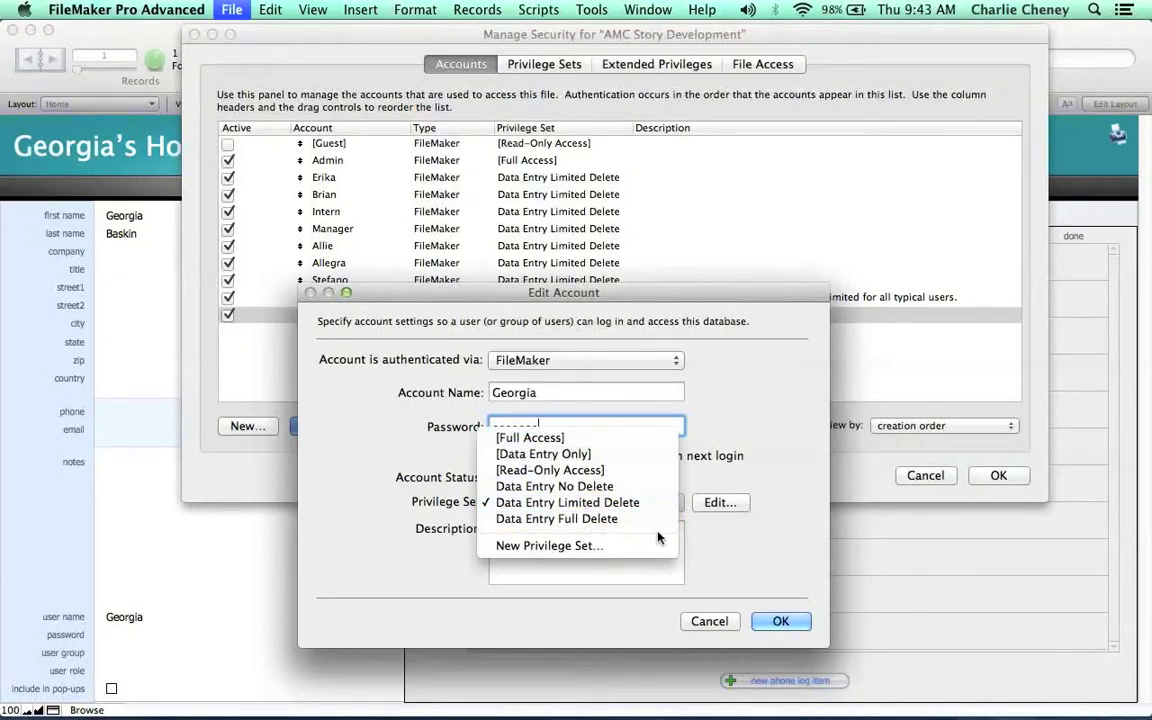
click(700, 551)
click(779, 620)
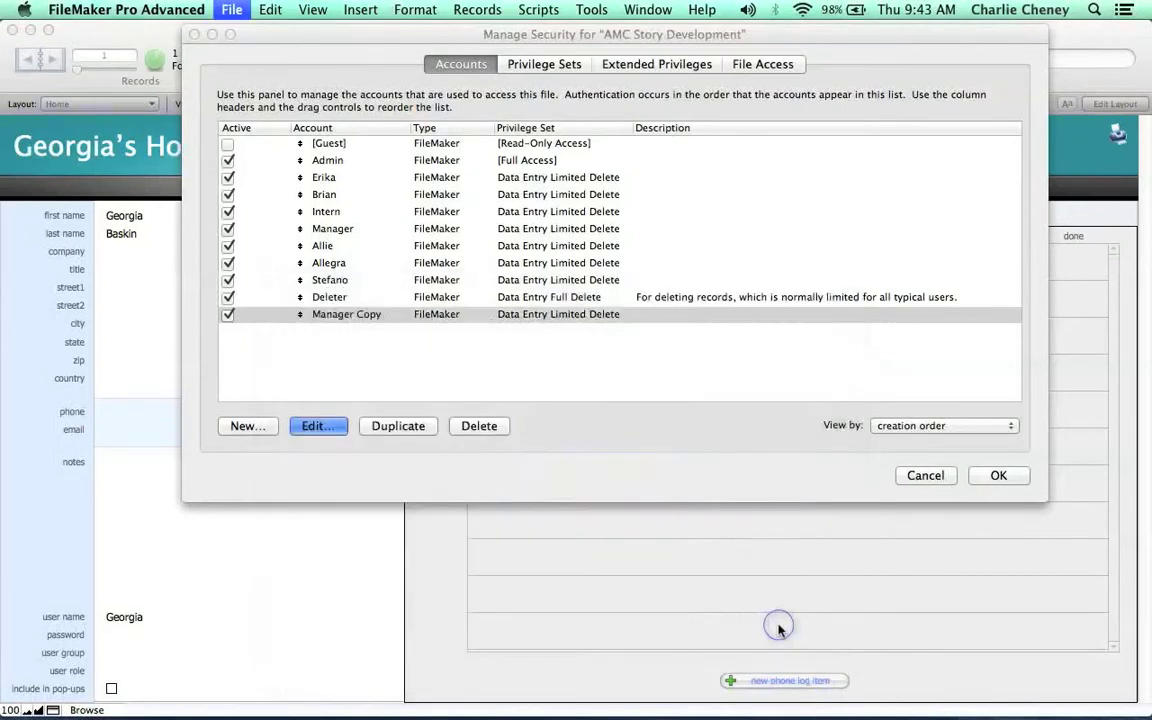
Apply the security changes, confirming with the Admin full-access account name and password.
click(998, 477)
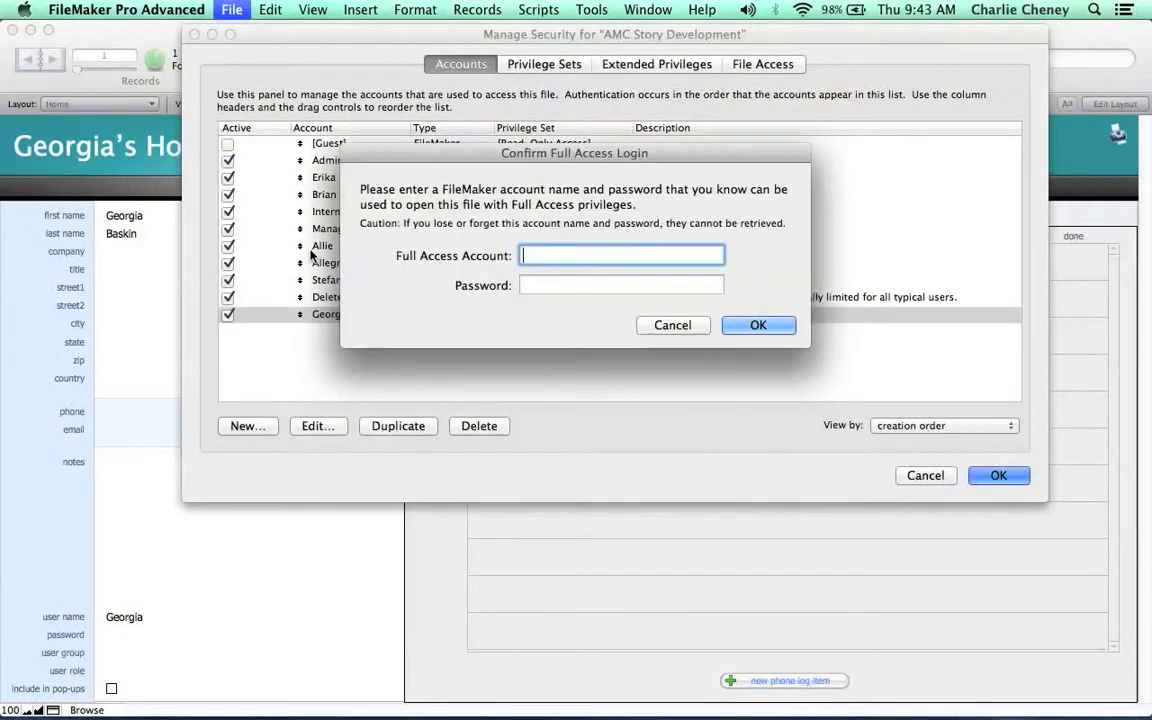
text(Admin)
key(Tab)
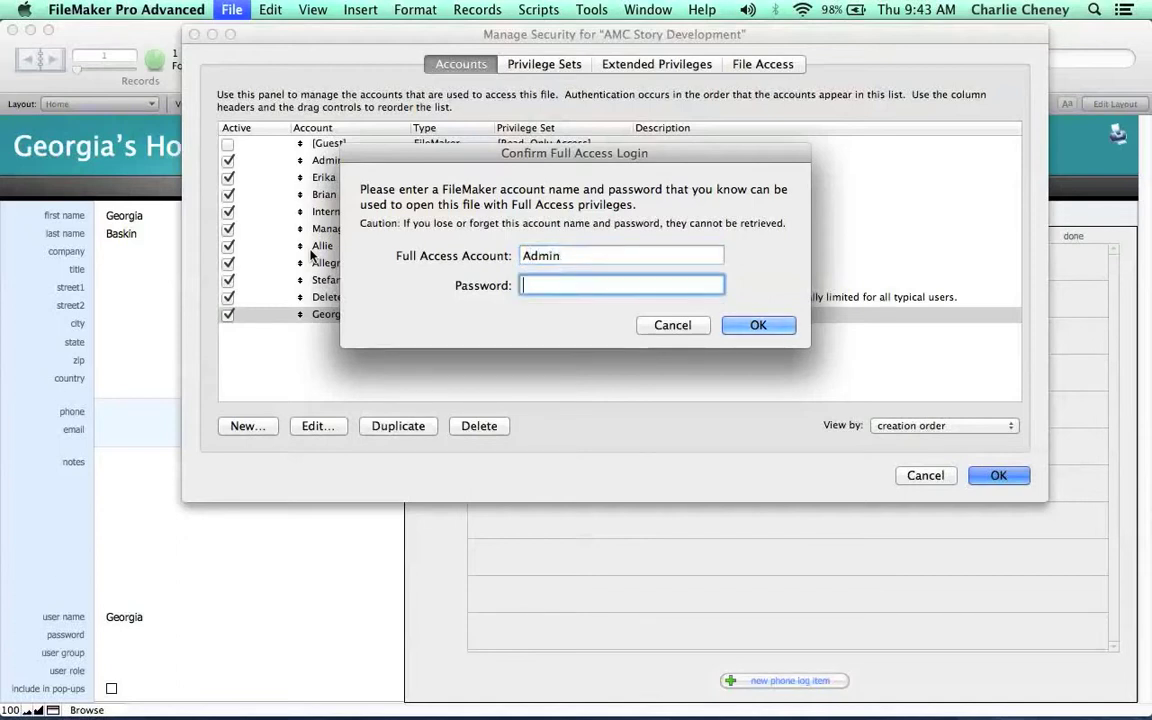
text(•••••)
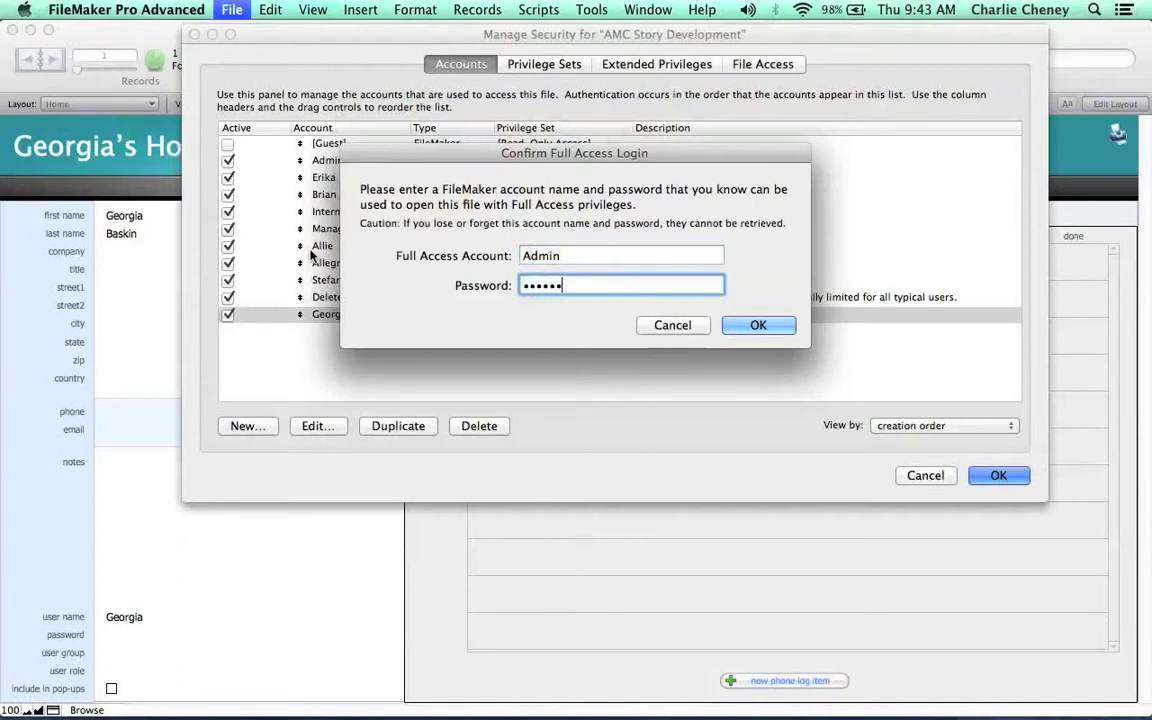
text(••••)
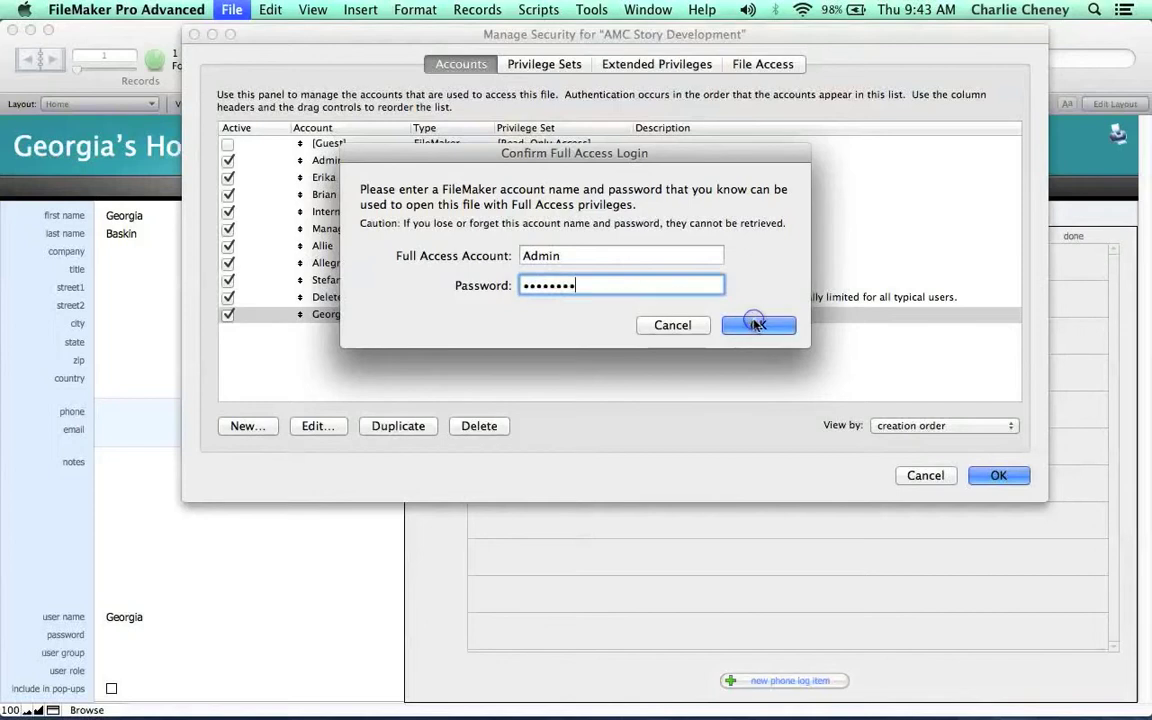
click(748, 324)
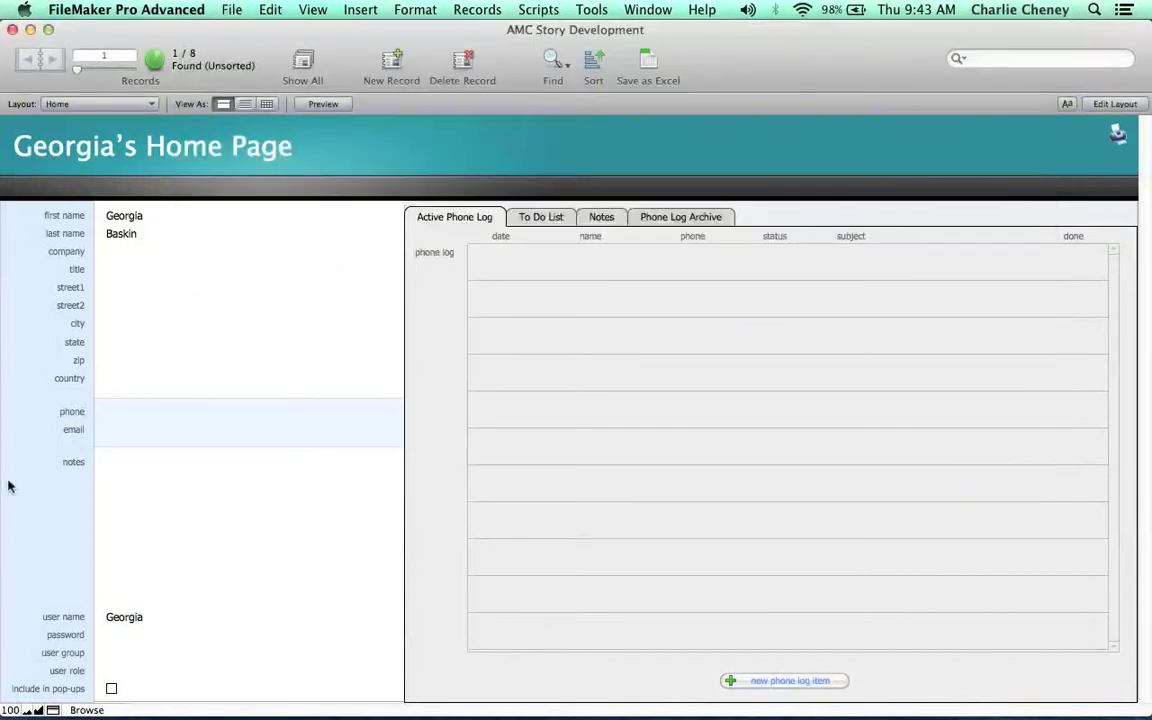
Close AMC Story Development, reopen it via Open Recent, and log in with the new account's password.
key(super+w)
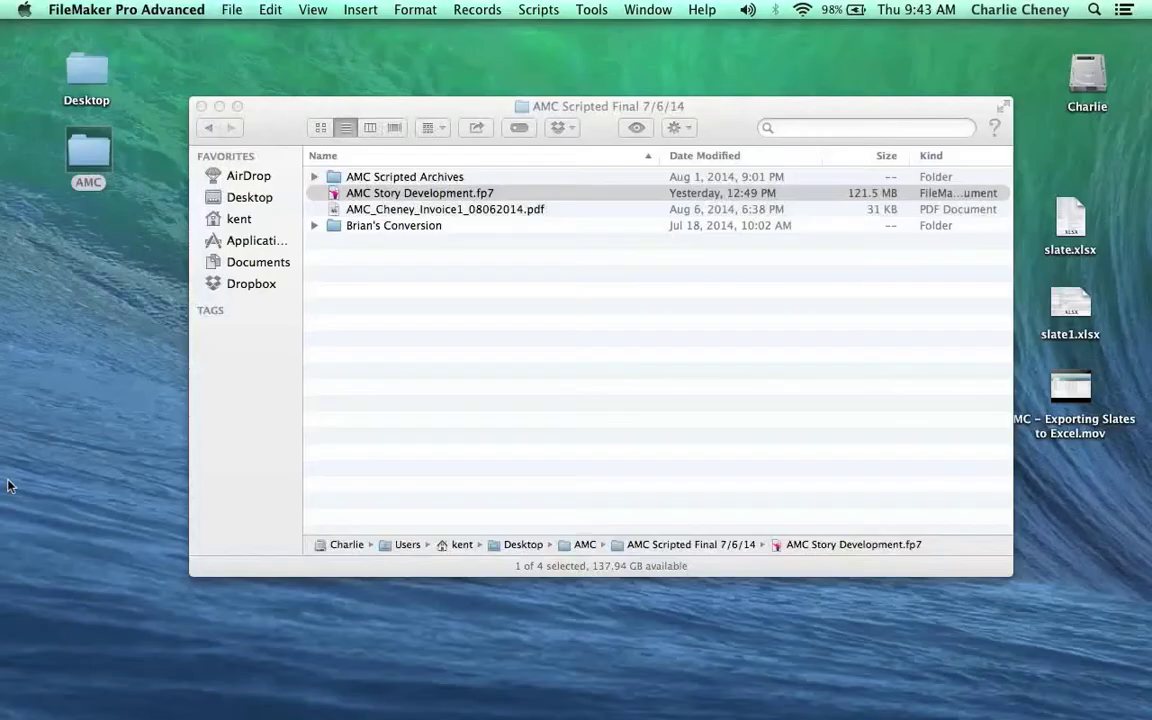
click(230, 9)
mouse_move(271, 102)
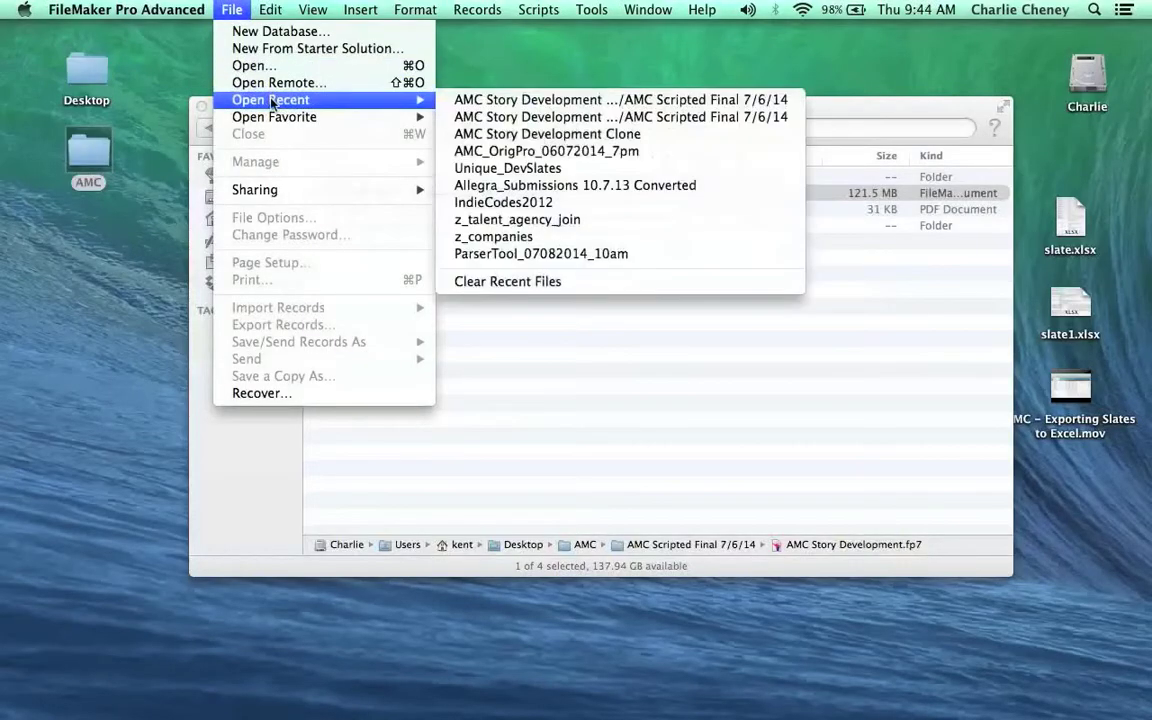
click(480, 99)
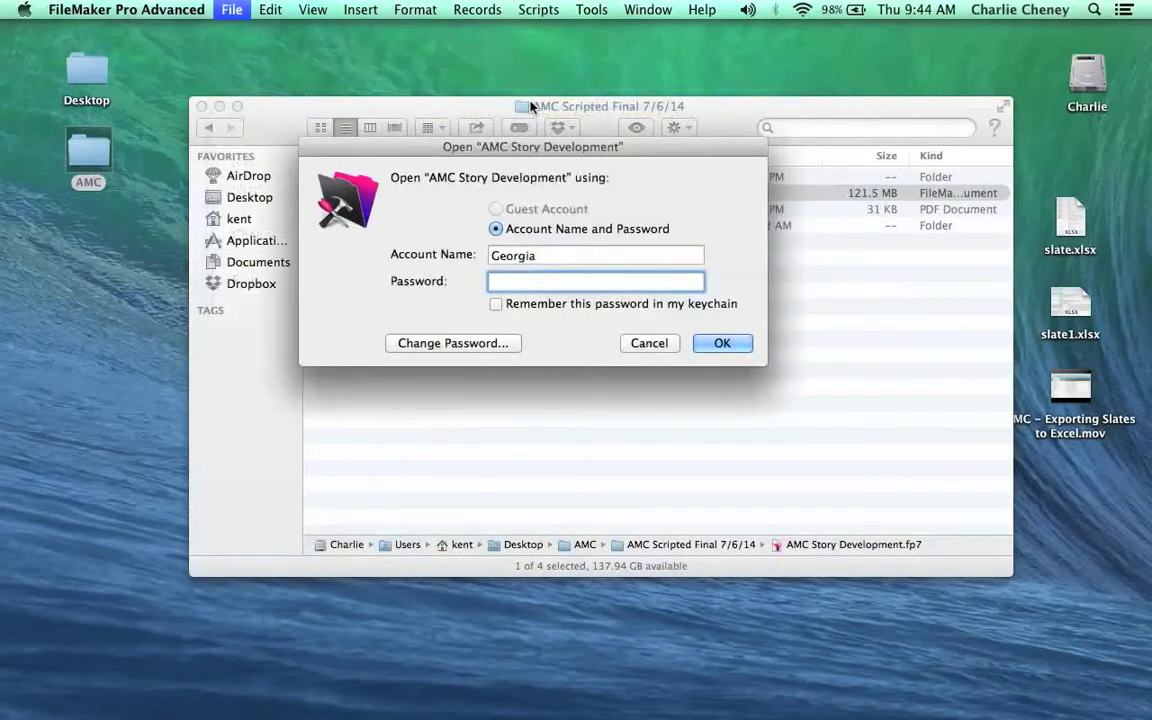
text(g)
text(•••)
text(•••)
click(736, 343)
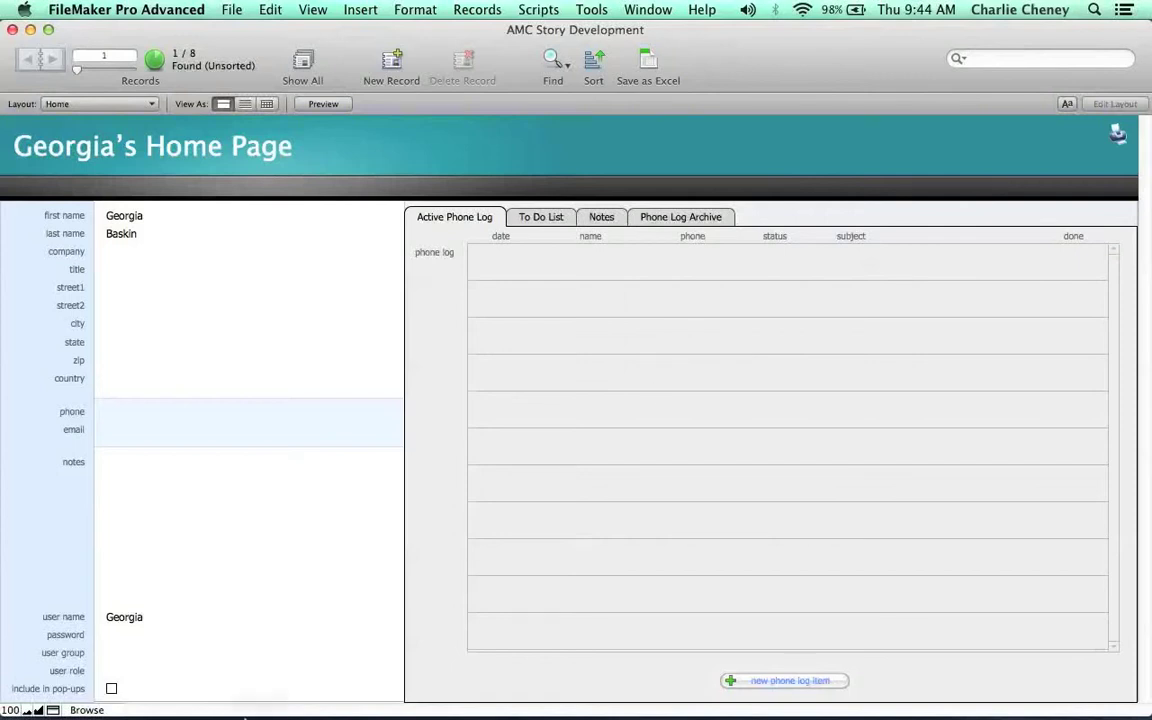
mouse_move(417, 690)
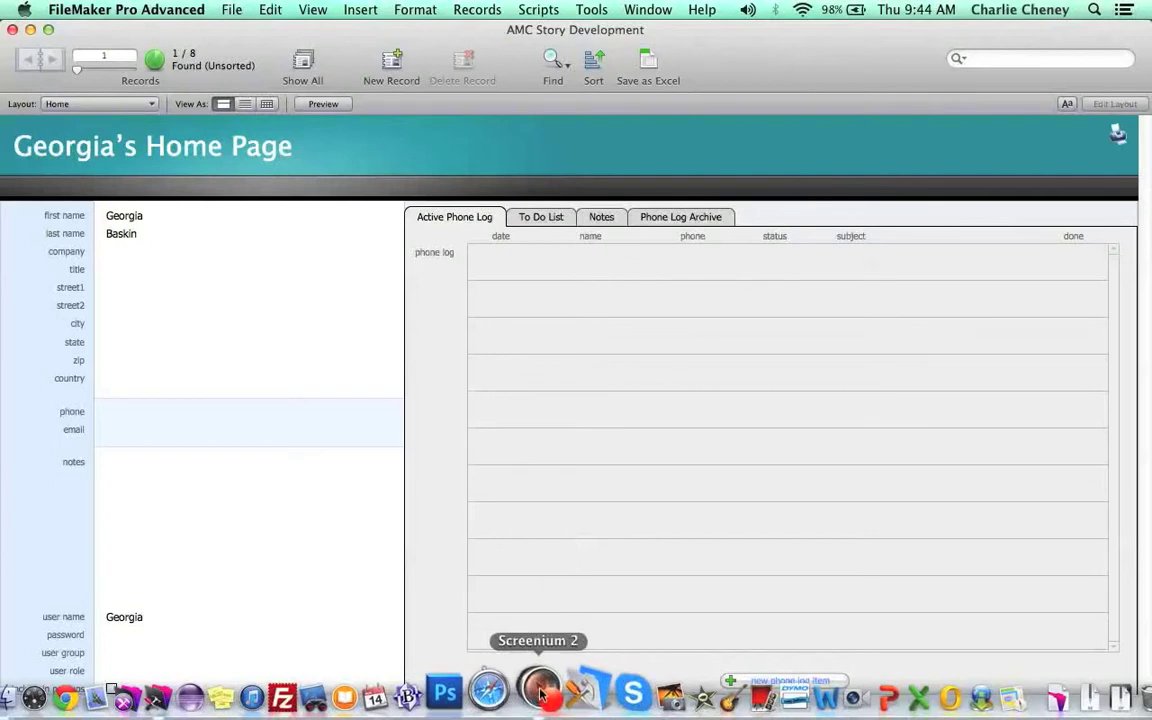